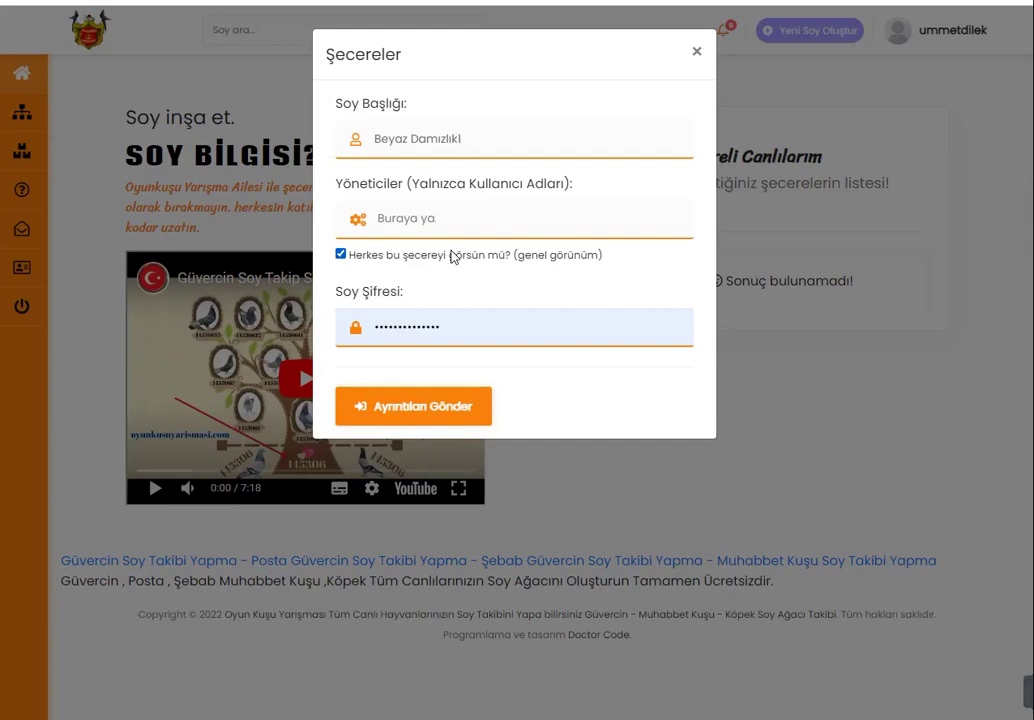
Step: Submit the new pedigree Beyaz Damızlık1 with public visibility kept on and dismiss the confirmation
left_click(453, 257)
left_click(453, 257)
left_click(412, 407)
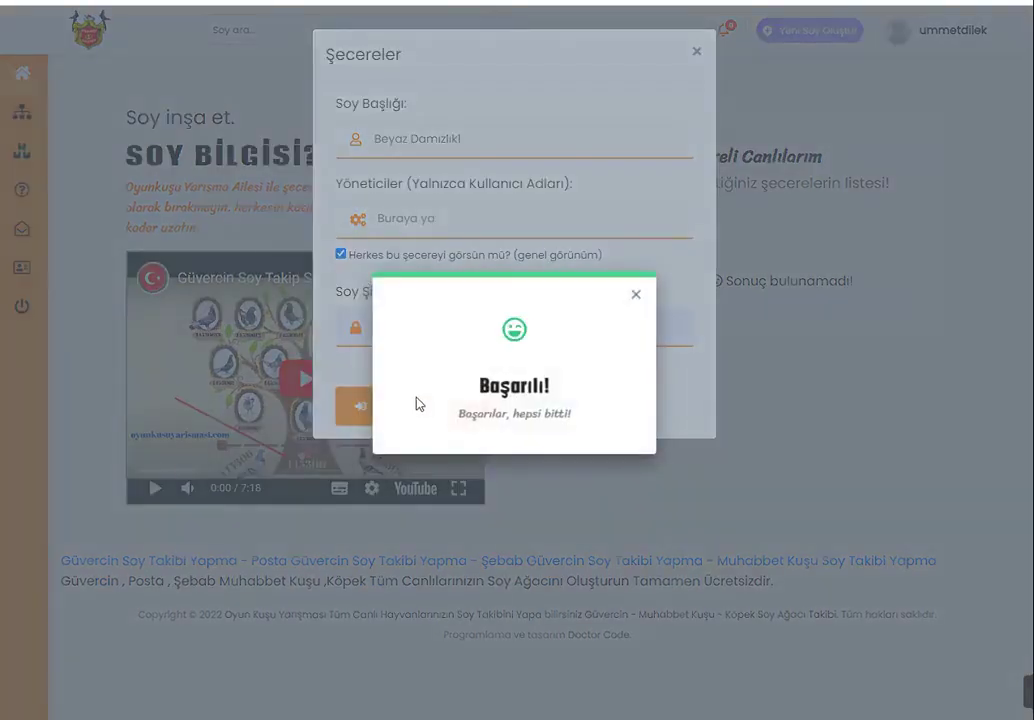
left_click(636, 295)
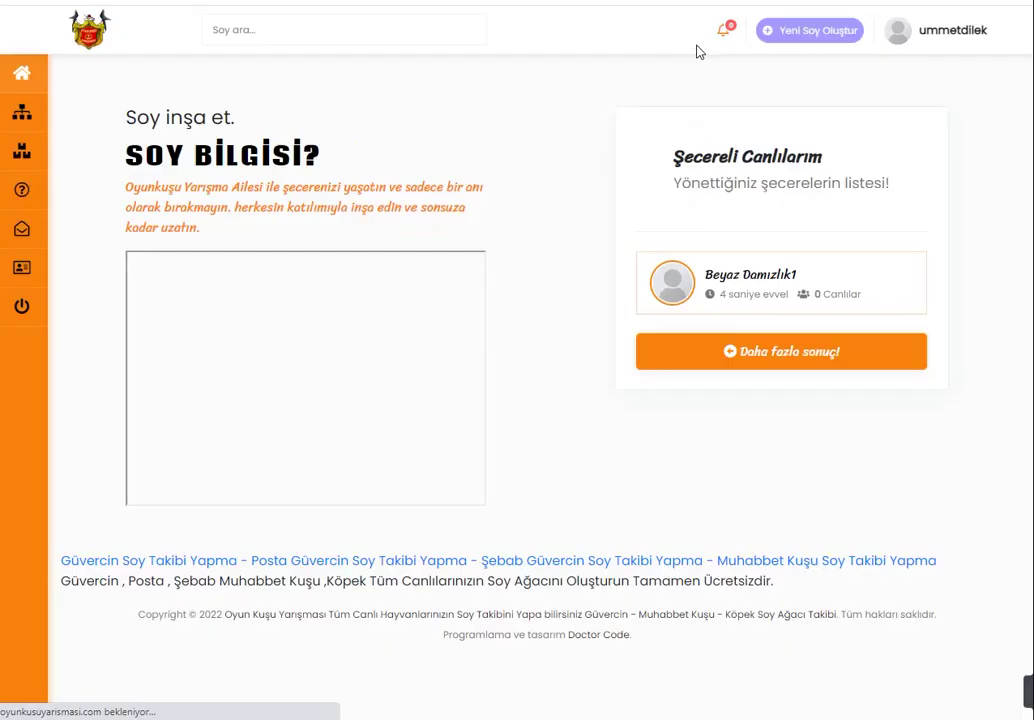
Step: Search the pedigrees for 12 and 123, and clear the search text
left_click(297, 38)
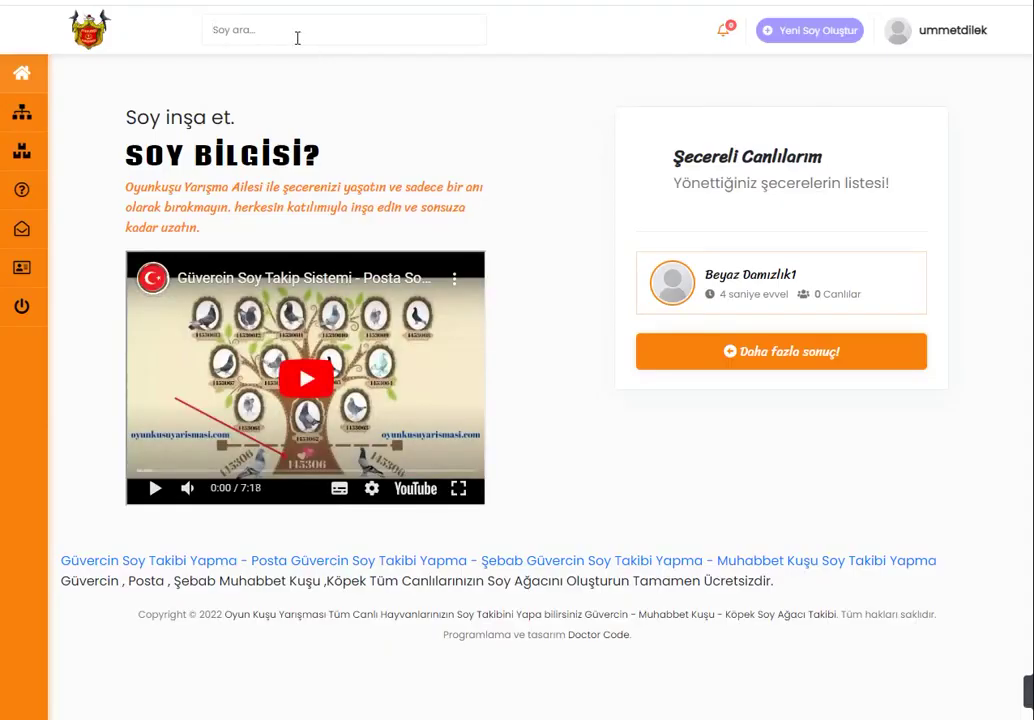
type("B")
key("ctrl+a")
key("BackSpace")
type("12")
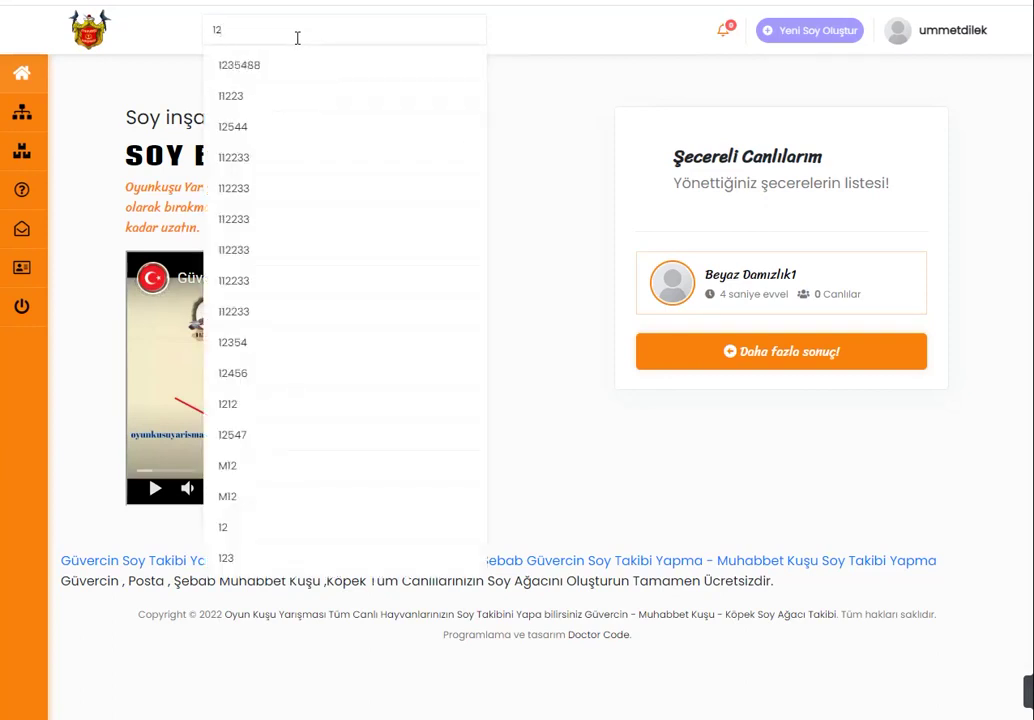
type("3")
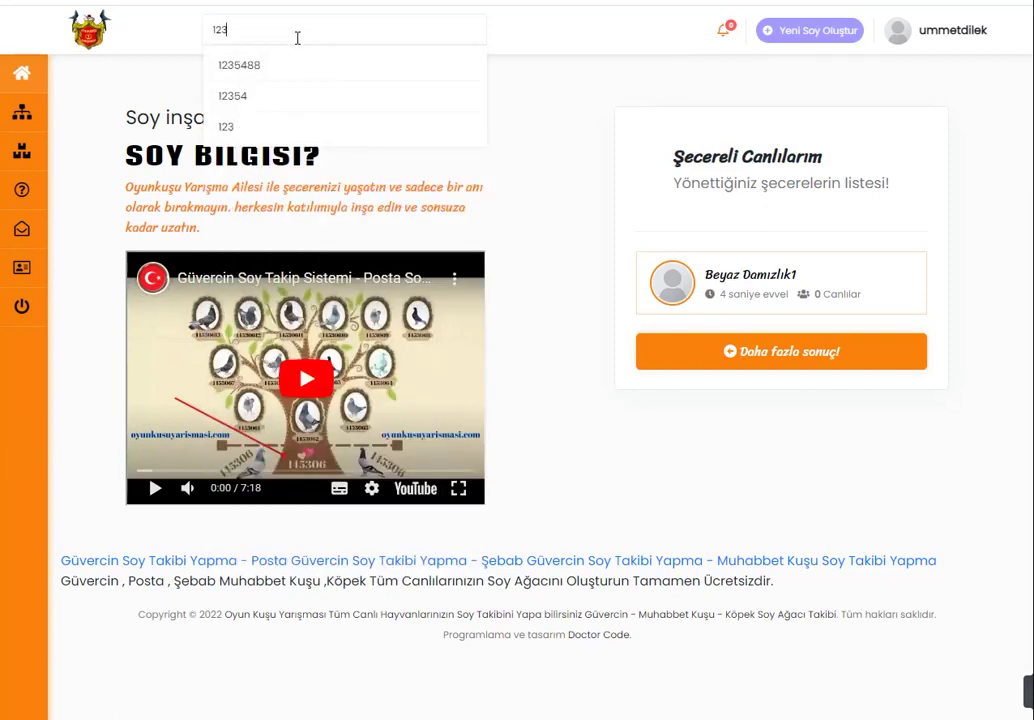
triple_click(385, 30)
key("BackSpace")
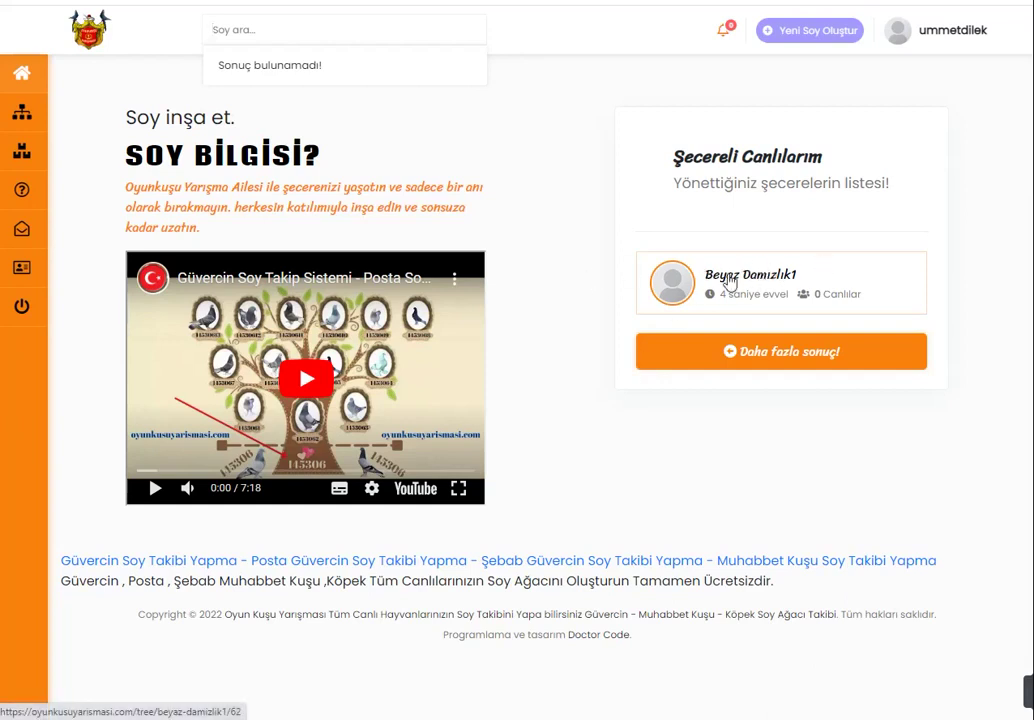
Step: In the Beyaz Damızlık1 pedigree, start a new animal named Beyaz Damızlık2 with pedigree number 20u
left_click(729, 283)
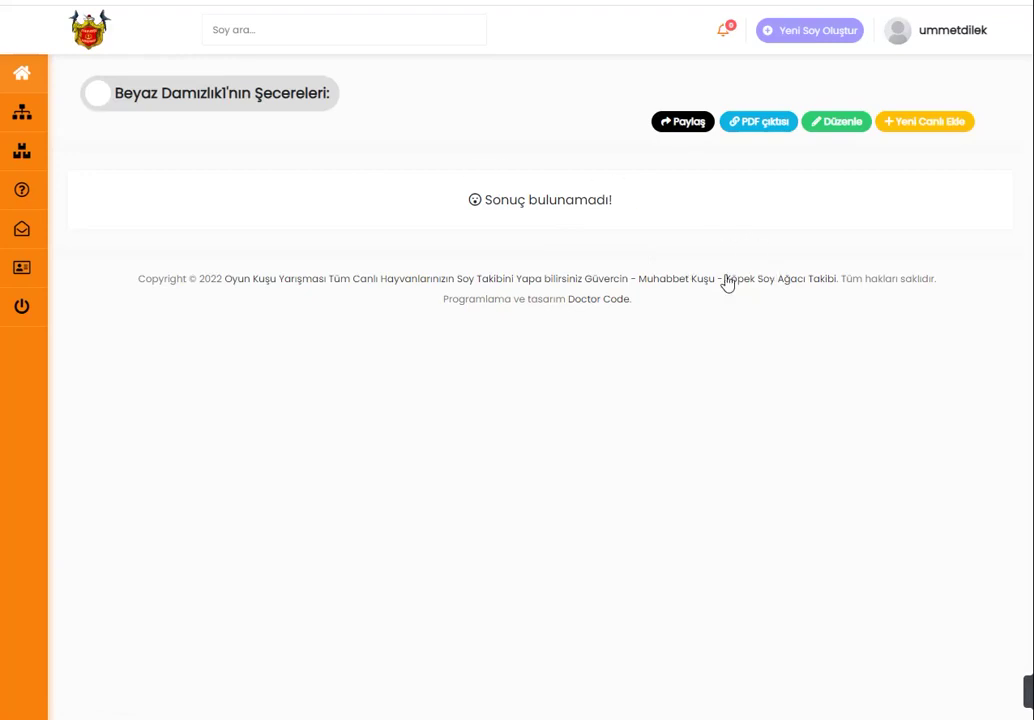
left_click(923, 130)
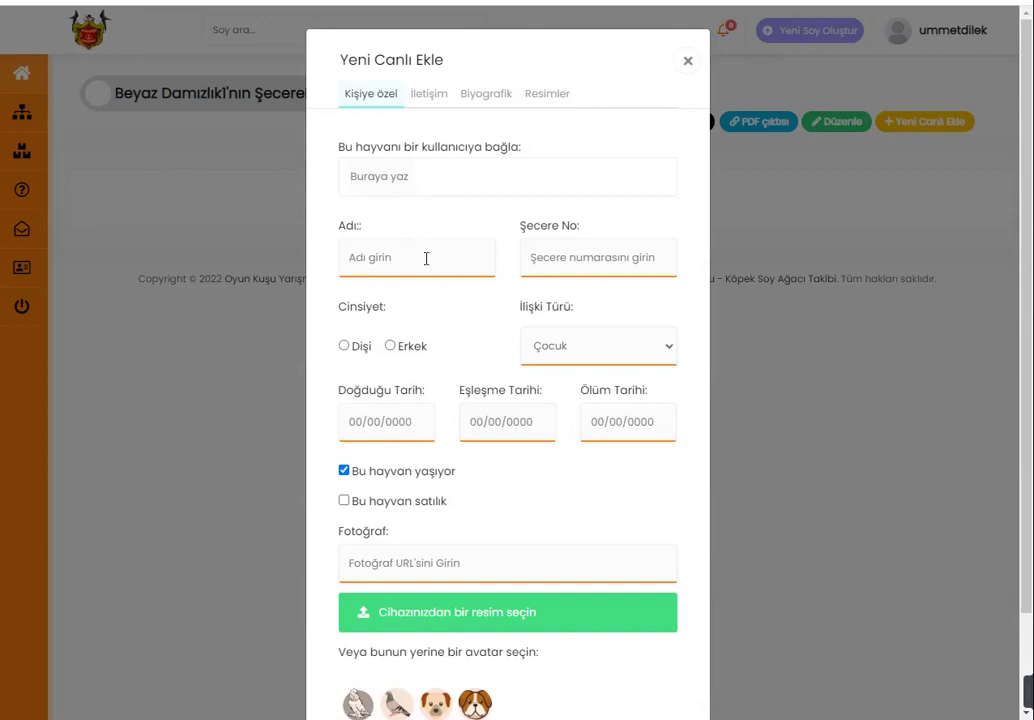
type("Beyaz Damızlık2")
left_click(570, 266)
type("20")
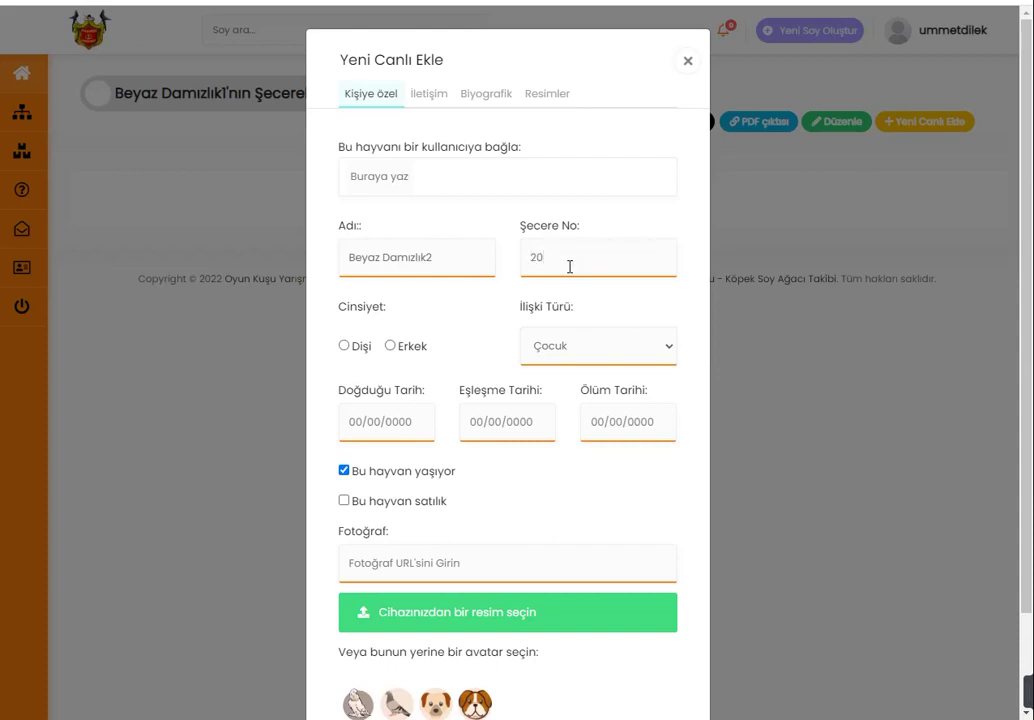
type("u")
Step: Set Beyaz Damızlık2's relationship type to Eşleştiği and gender to Erkek, and submit the animal
left_click(563, 350)
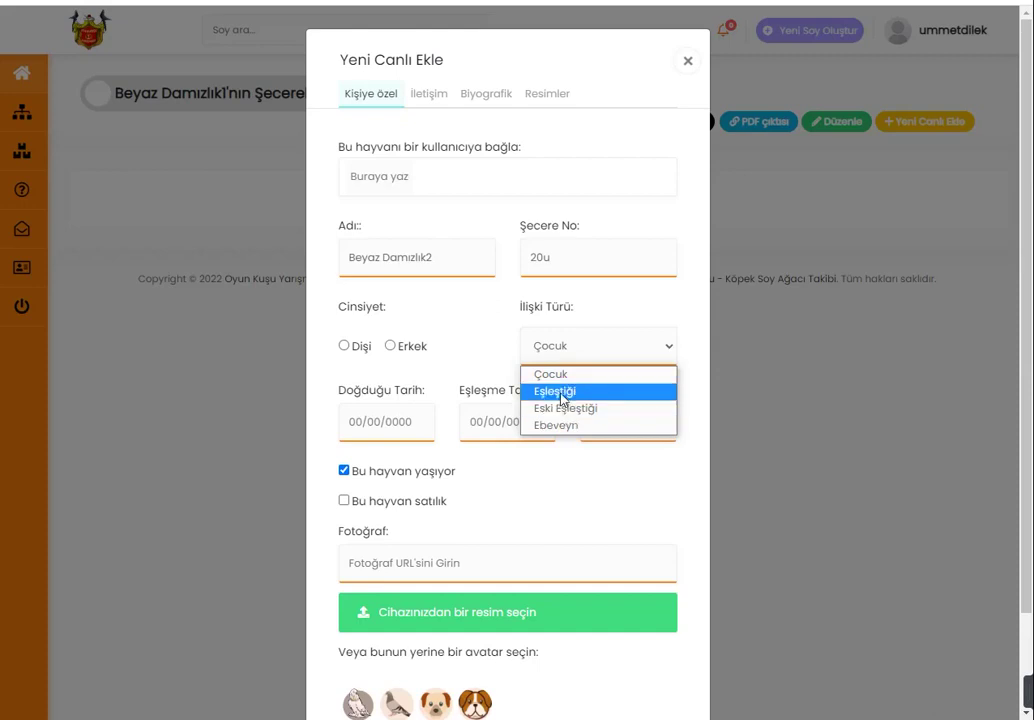
left_click(556, 391)
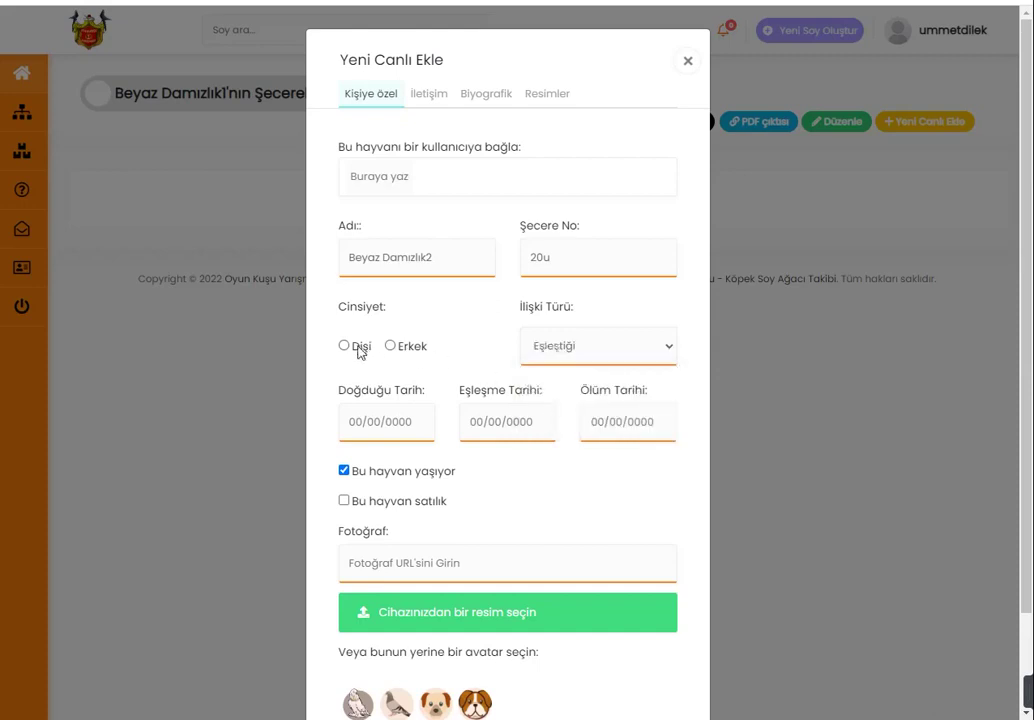
left_click(390, 346)
scroll(528, 552, "down", 2)
left_click(641, 676)
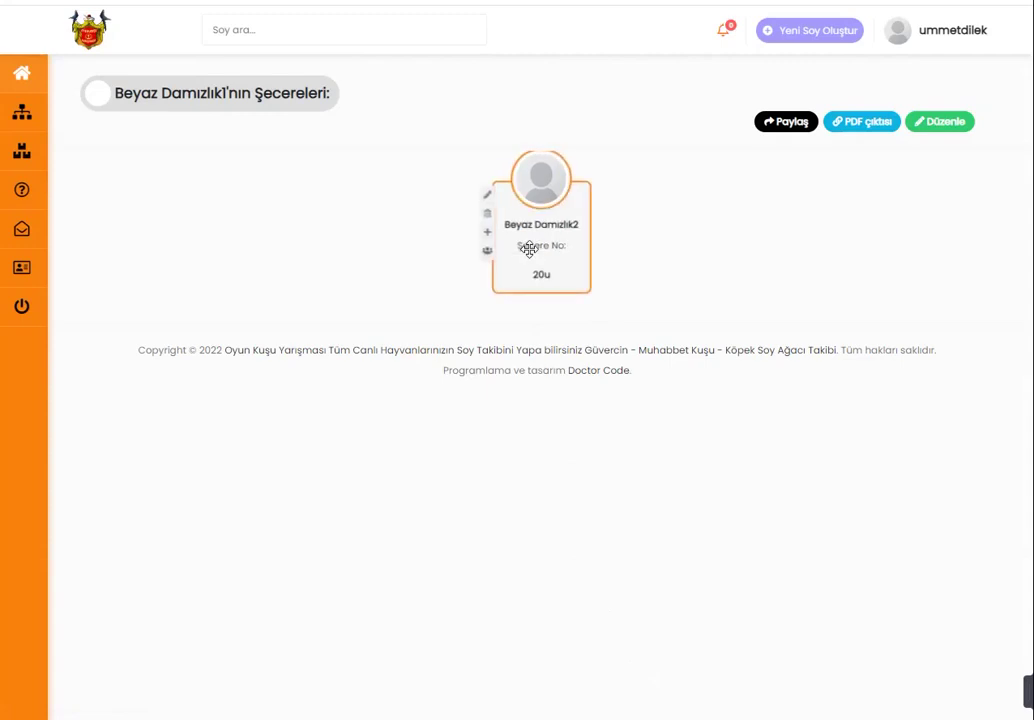
Step: Start a new relative of Beyaz Damızlık2 named Beyaz Dişi with pedigree number 21u
mouse_move(532, 240)
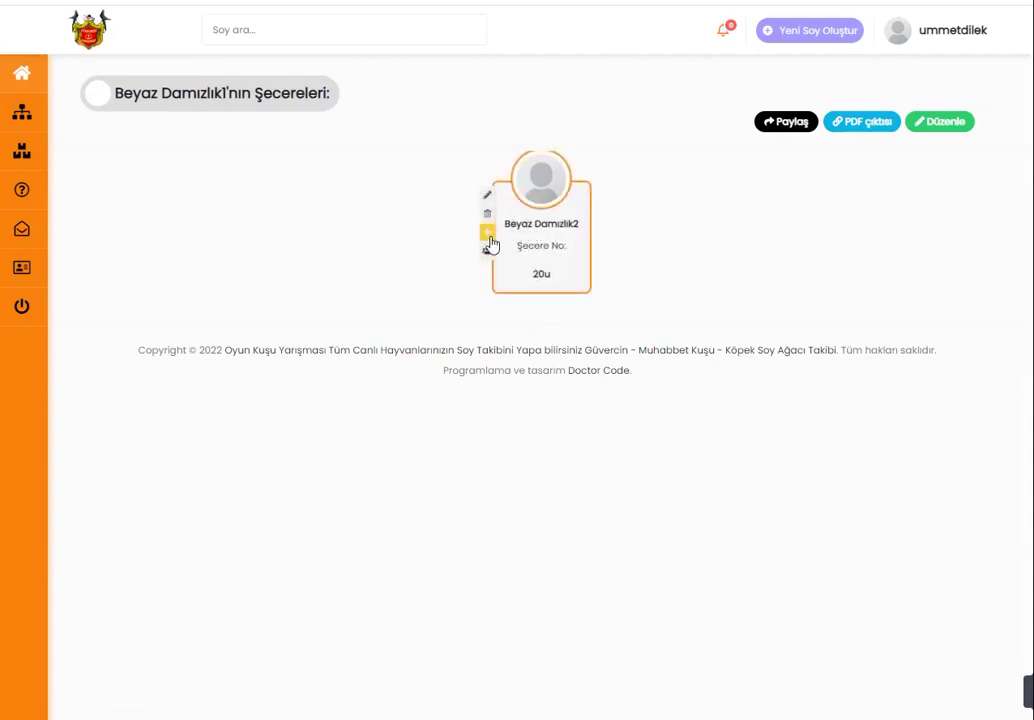
left_click(487, 232)
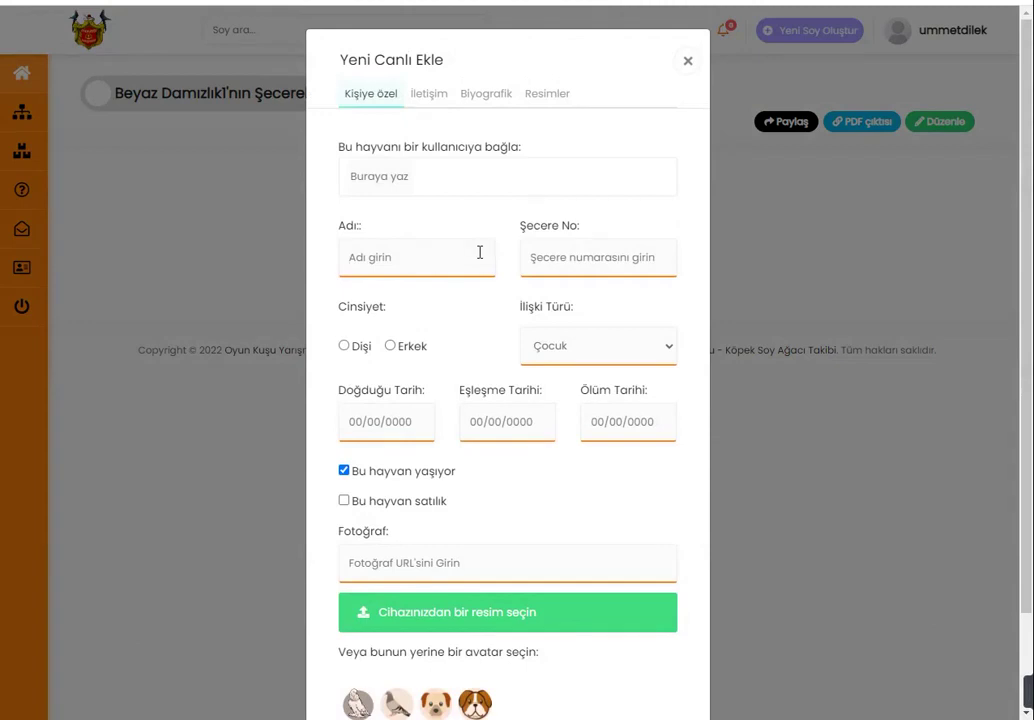
type("Beyaz Dişi")
left_click(574, 270)
type("2")
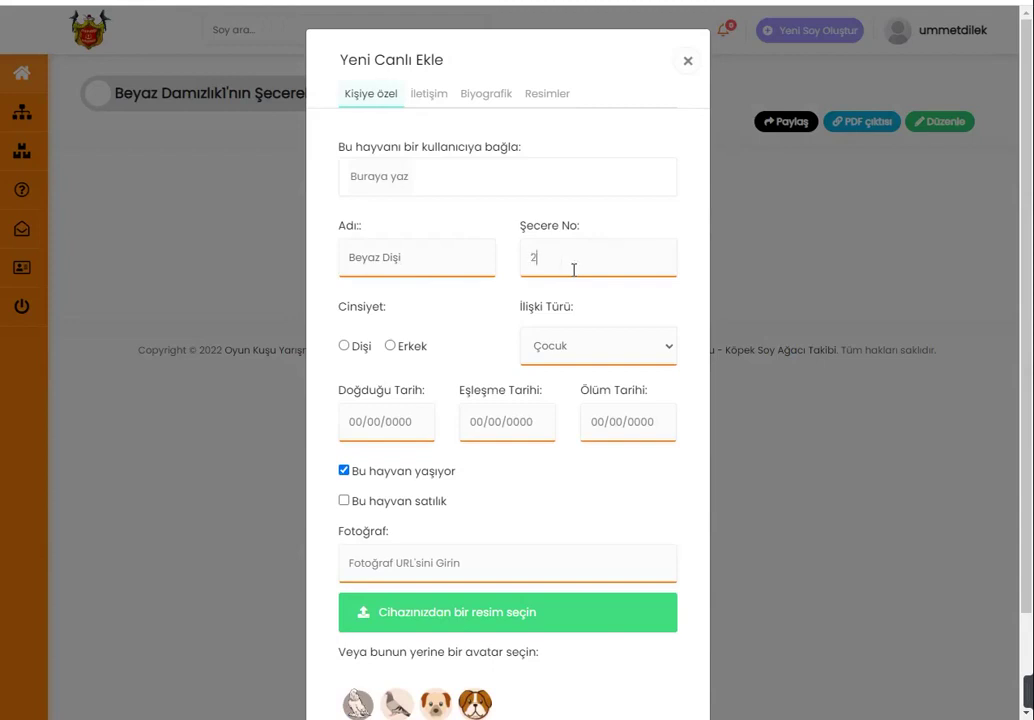
type("2")
key("BackSpace")
type("1u")
Step: Set Beyaz Dişi's gender to Dişi and the relationship type to Eşleştiği
left_click(368, 350)
left_click(549, 345)
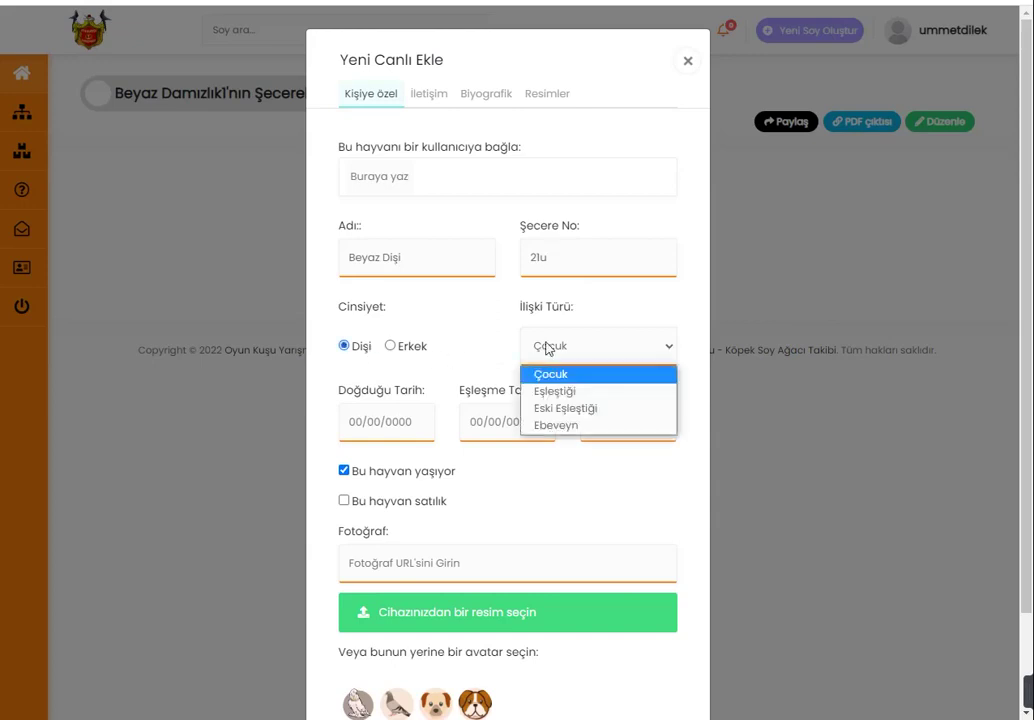
left_click(560, 393)
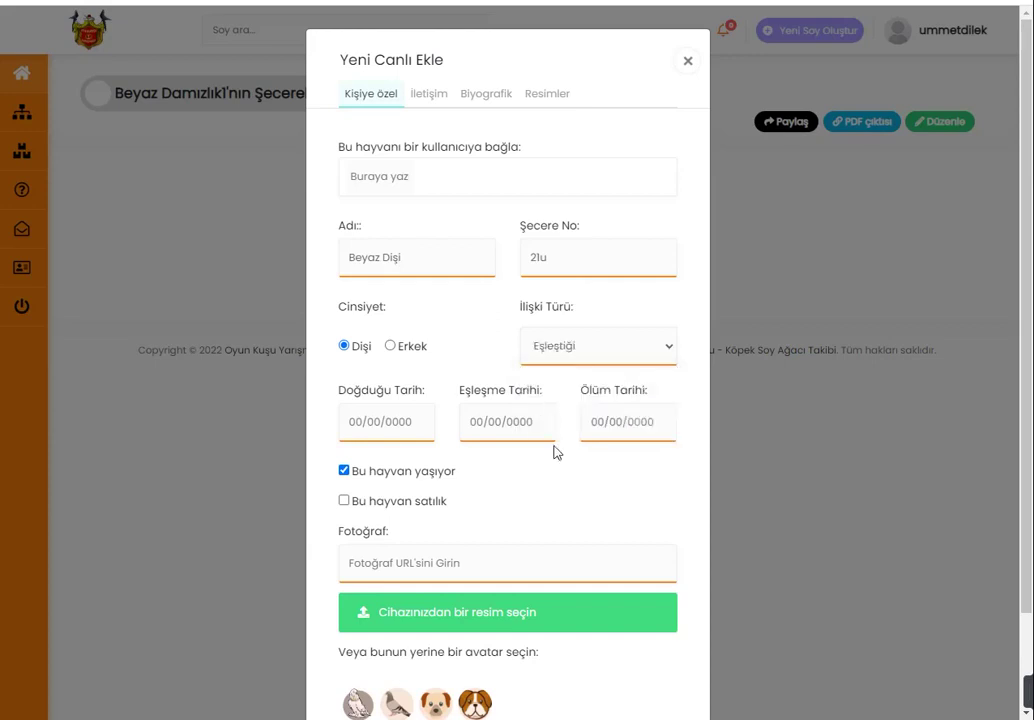
Step: Give Beyaz Dişi the grey pigeon avatar and the photo 08595c51-c894-4727-b0ed-23eba36524ca.png, and submit the animal
scroll(556, 452, "down", 2)
left_click(391, 600)
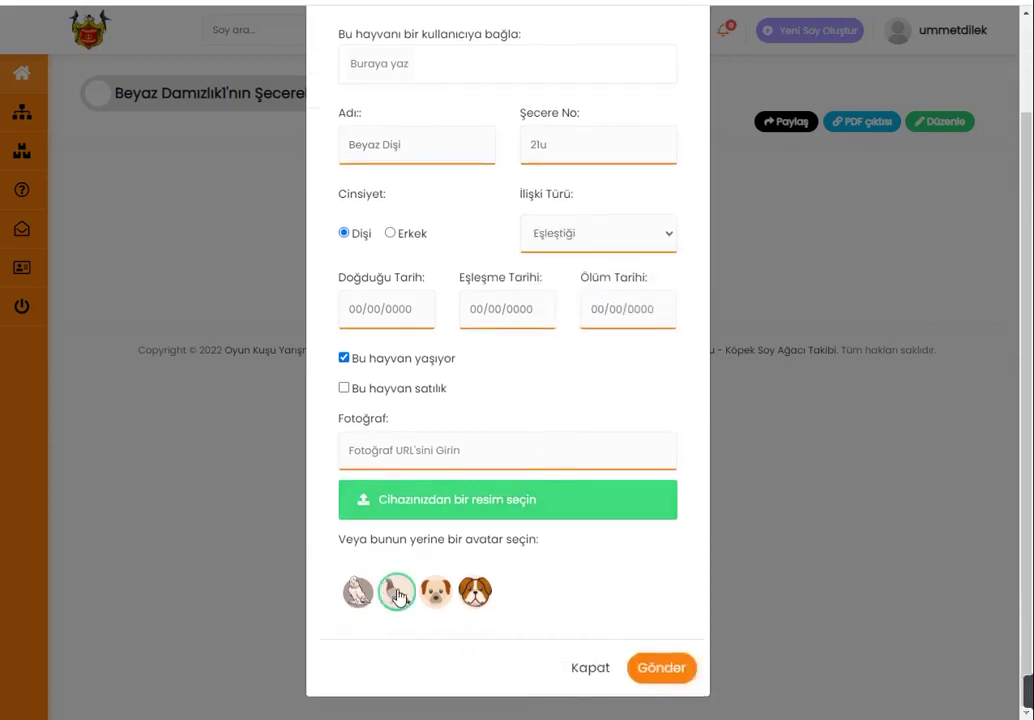
left_click(418, 505)
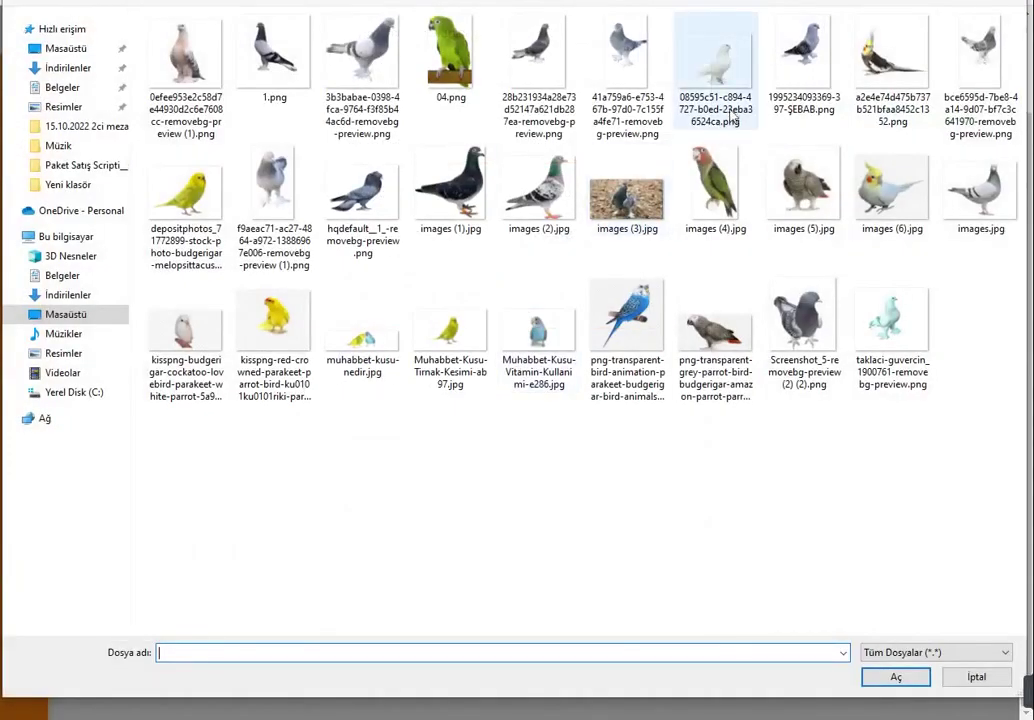
double_click(715, 60)
left_click(657, 673)
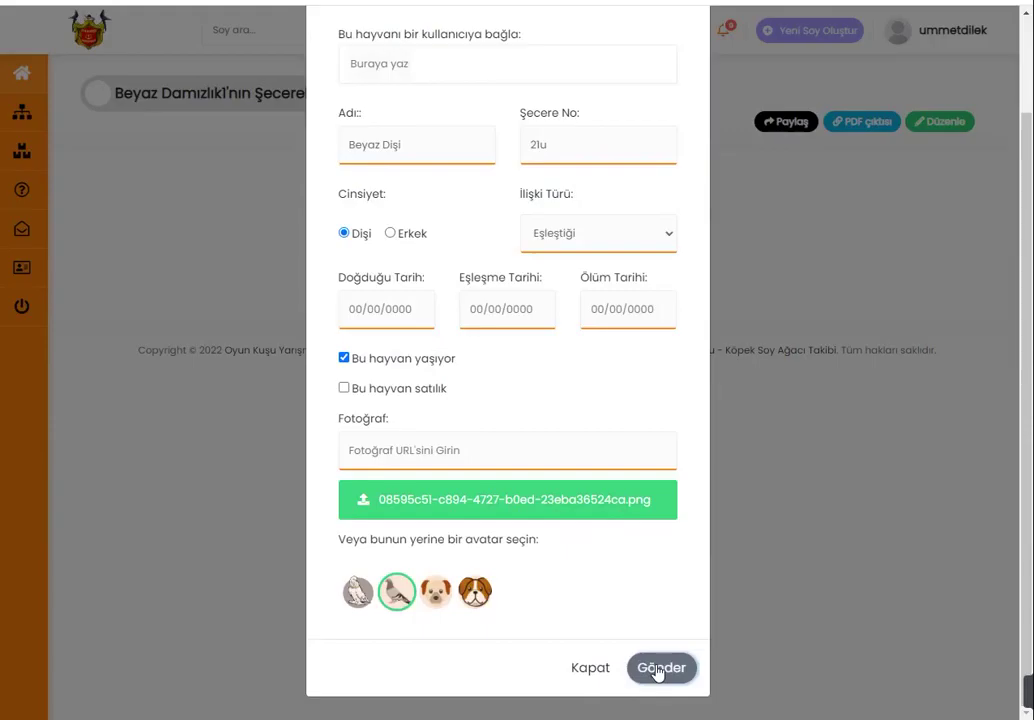
left_click(657, 670)
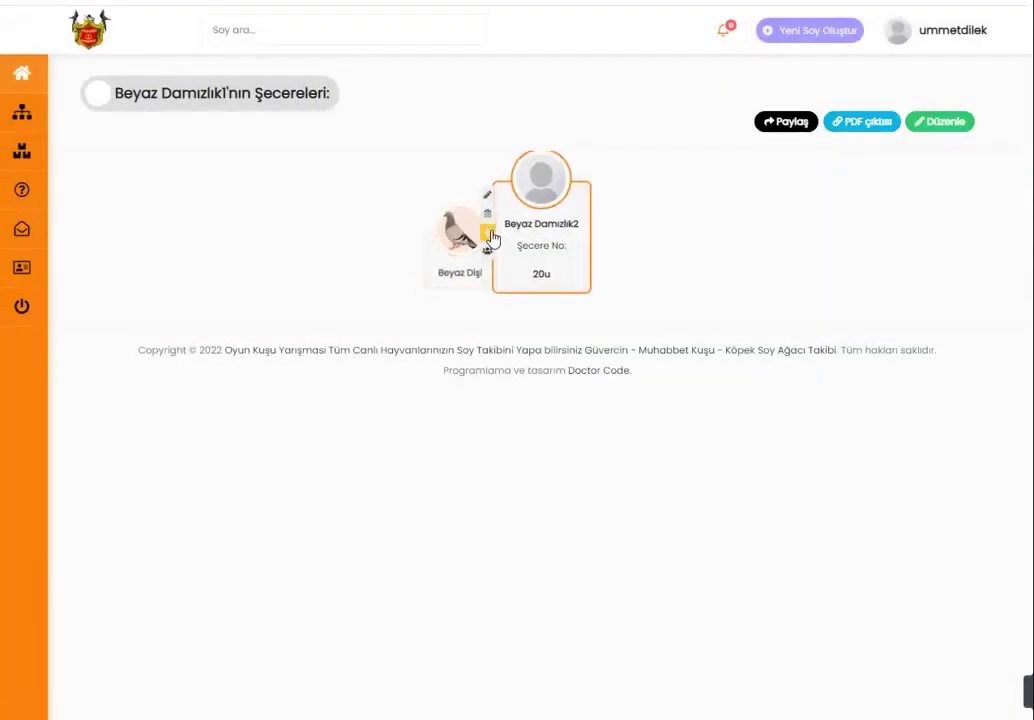
Step: Start a new relative of Beyaz Damızlık2 named yabru beyaz with pedigree number 22u
left_click(489, 235)
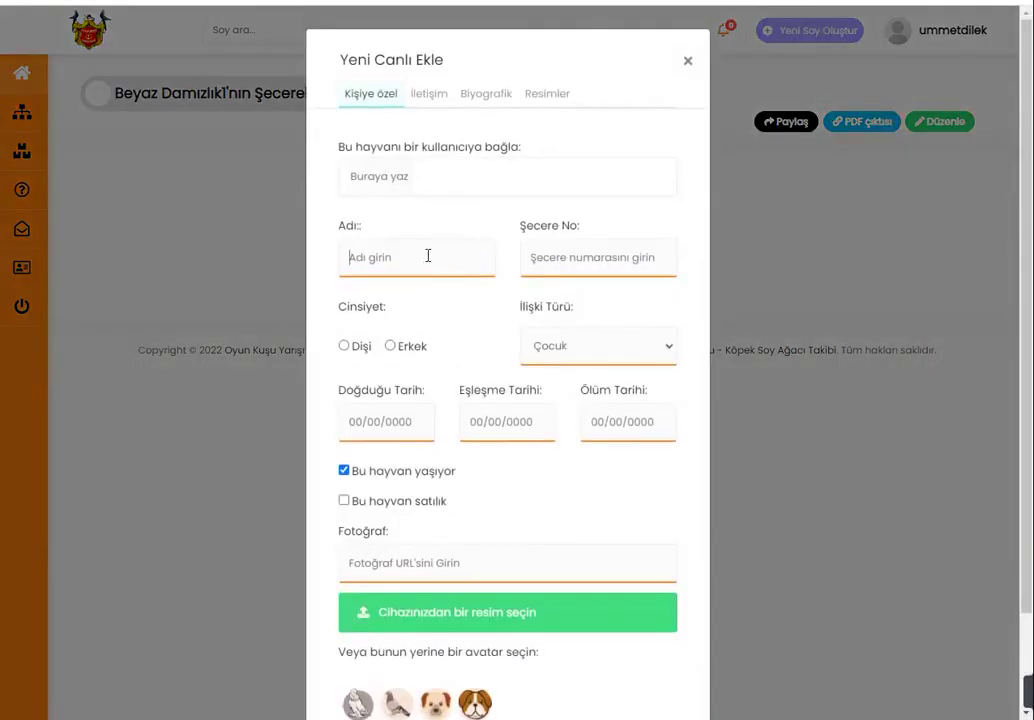
left_click(427, 255)
type("yabru beyaz")
key("Tab")
type("22")
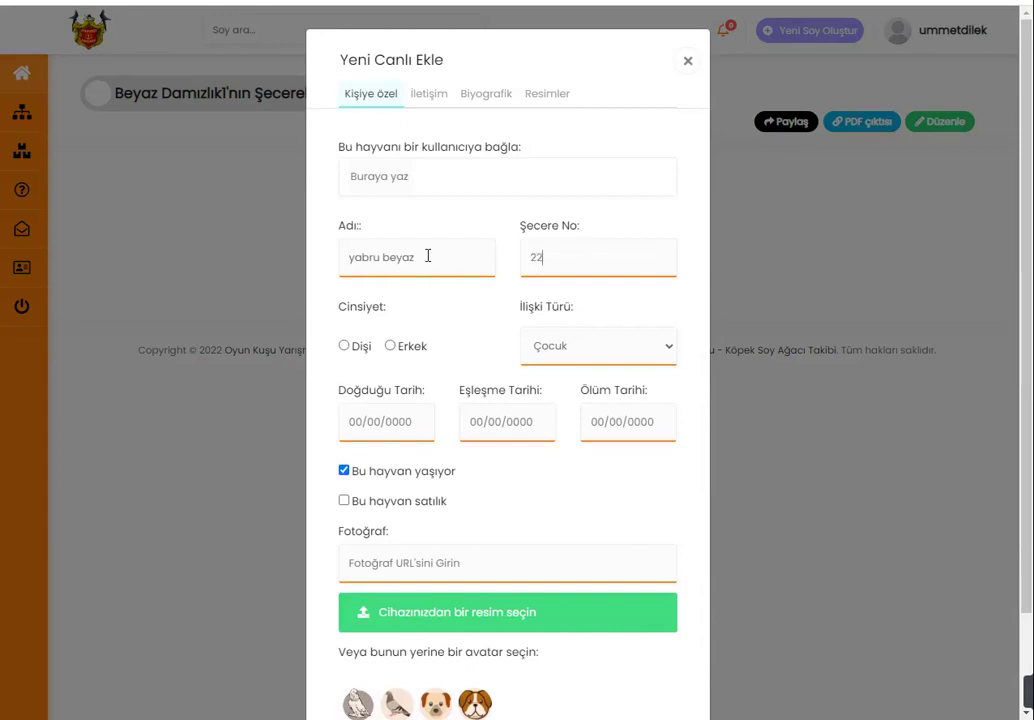
type("u")
Step: Set yabru beyaz's gender to Erkek with the grey pigeon avatar, and submit it as a Çocuk
left_click(390, 346)
scroll(548, 506, "down", 2)
left_click(396, 592)
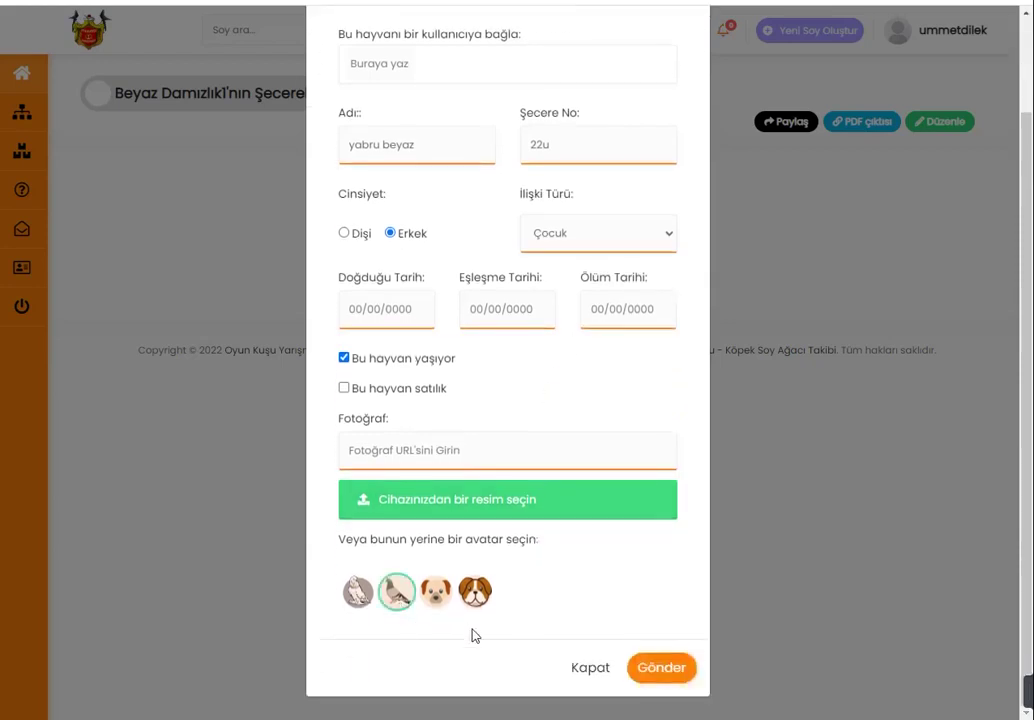
left_click(663, 680)
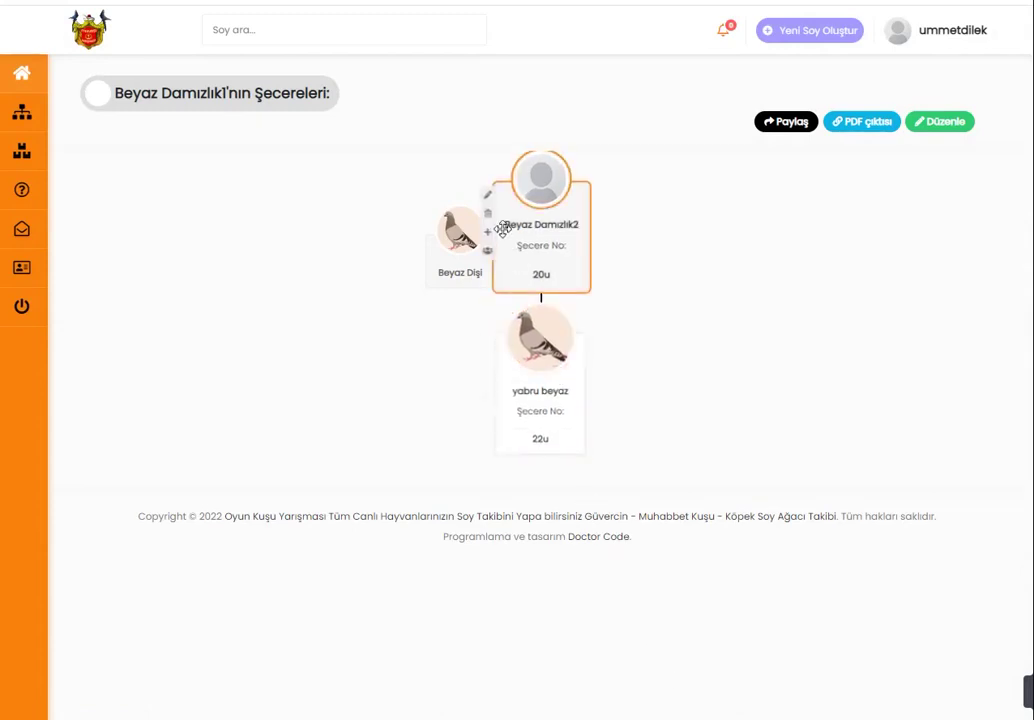
Step: Start another relative of Beyaz Damızlık2 named yavru beyaz 2 with pedigree number 23
left_click(488, 233)
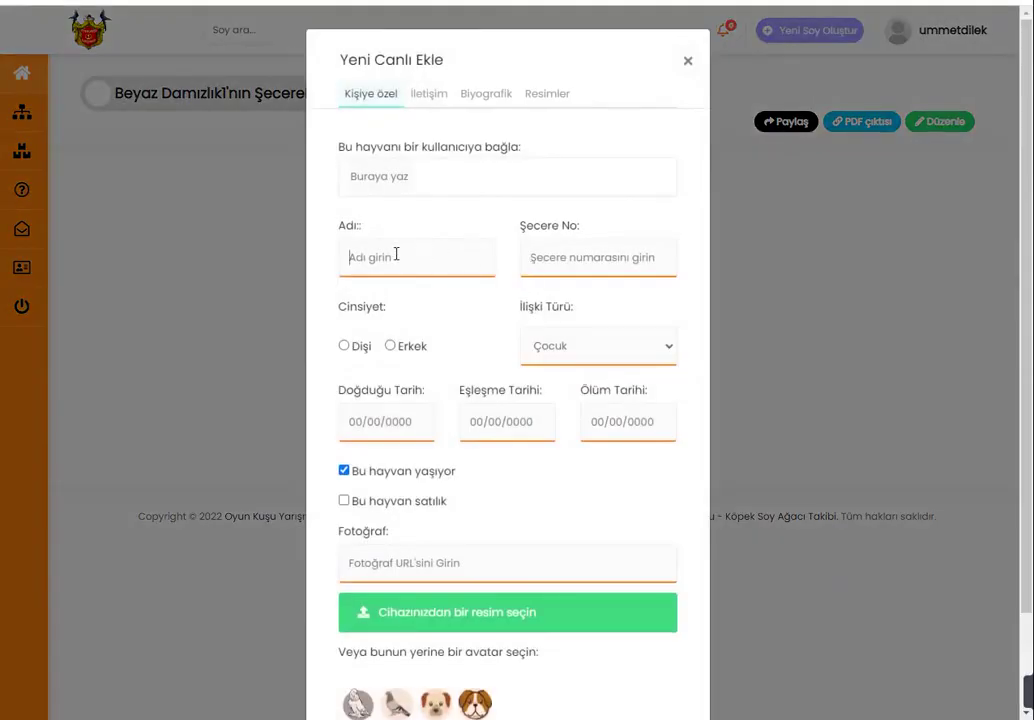
type("yav")
type("e")
type("ru beyaz")
type(" 2")
left_click(592, 263)
type("2")
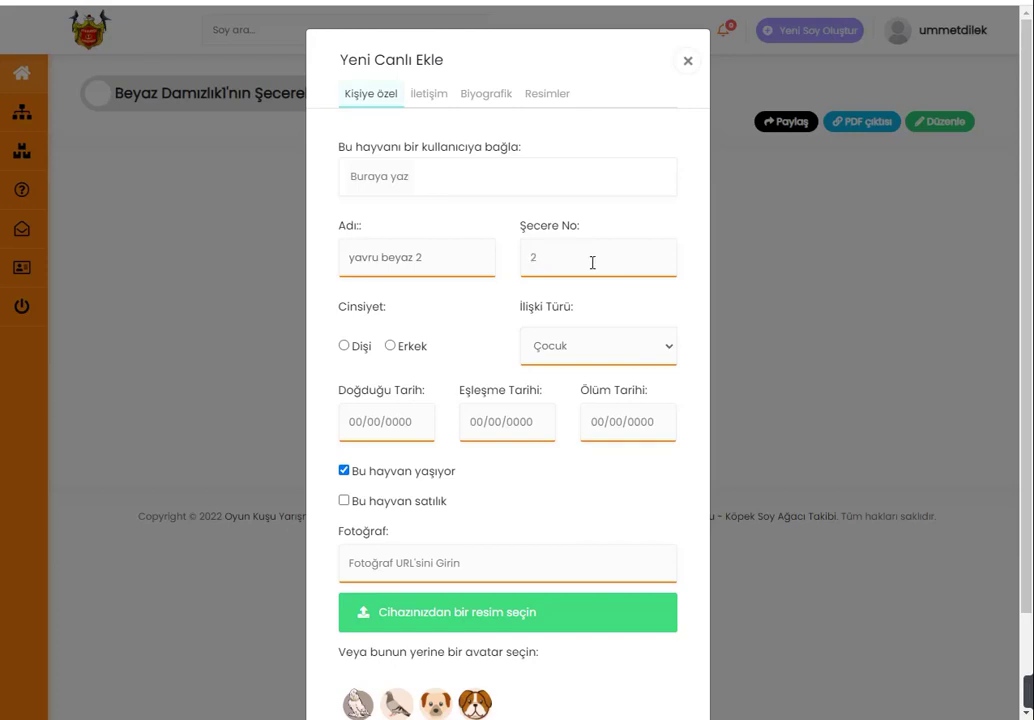
type("3")
Step: Set yavru beyaz 2's gender to Erkek and submit it as a Çocuk
left_click(409, 348)
scroll(436, 554, "down", 1)
left_click(662, 669)
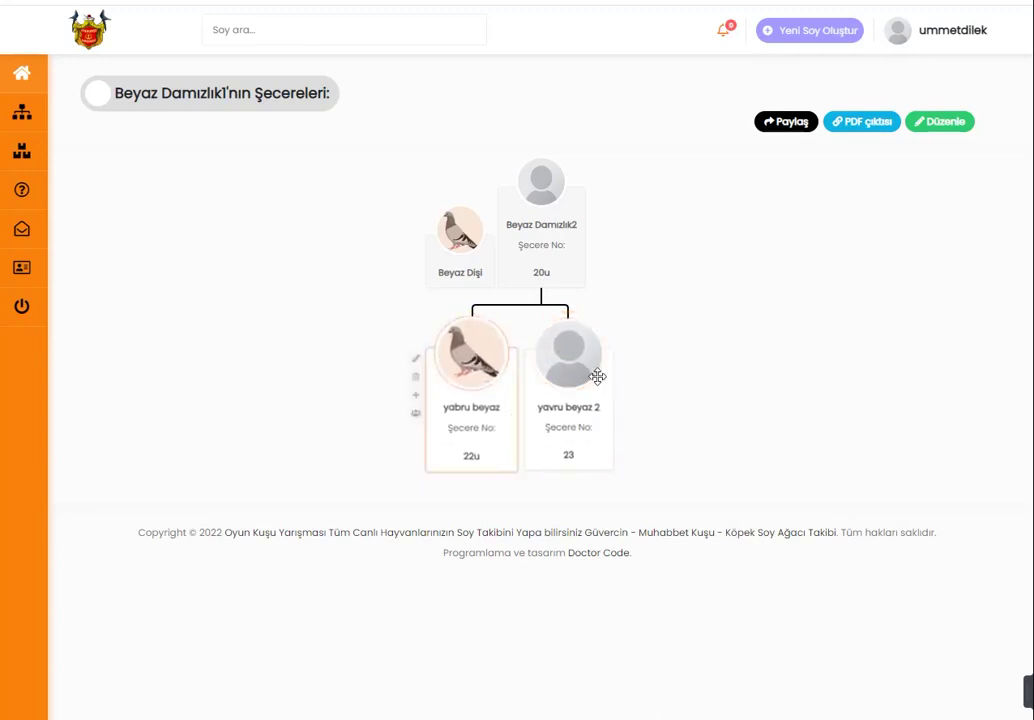
Step: Create a new publicly visible pedigree titled Yavru damızlık2 and close the pedigree form
left_click(813, 31)
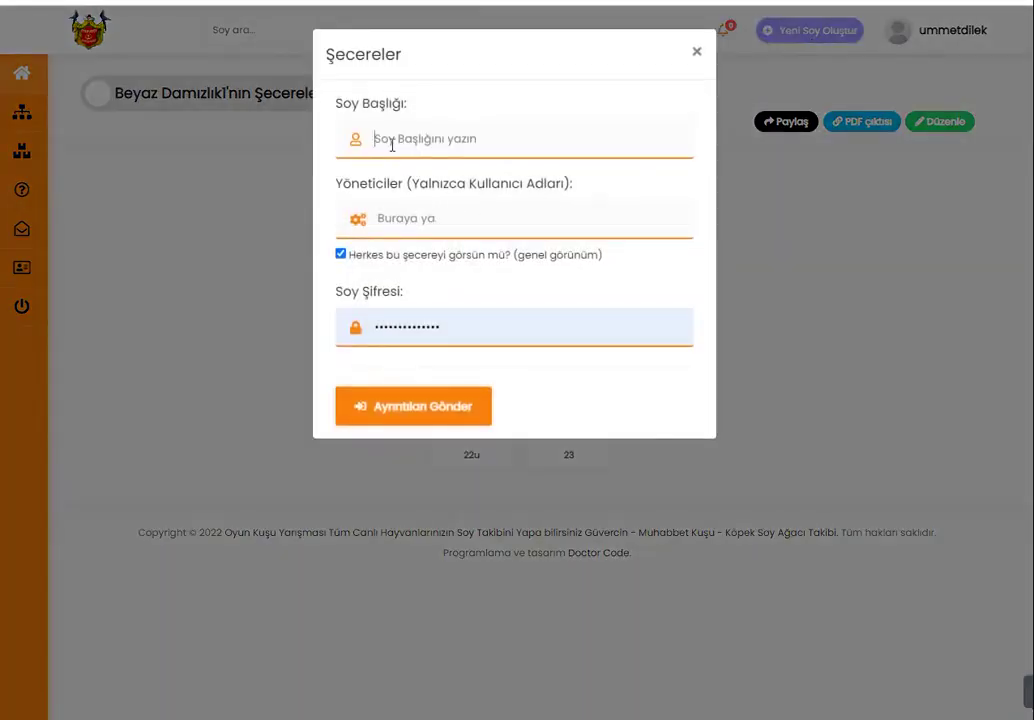
type("Yavru")
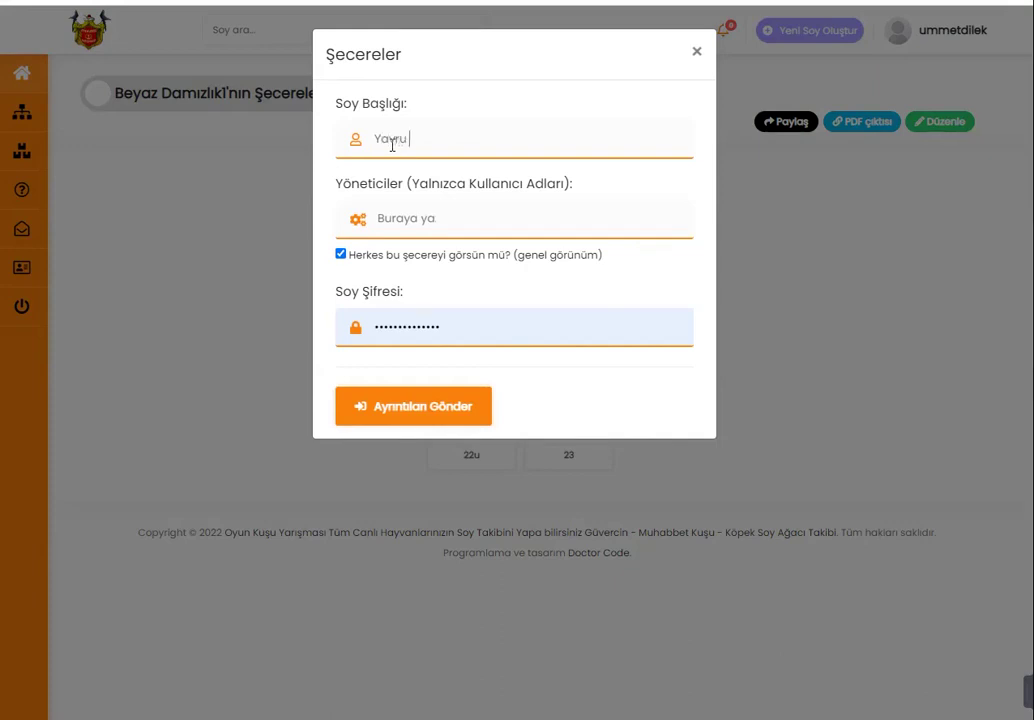
type(" damızlık2")
left_click(433, 407)
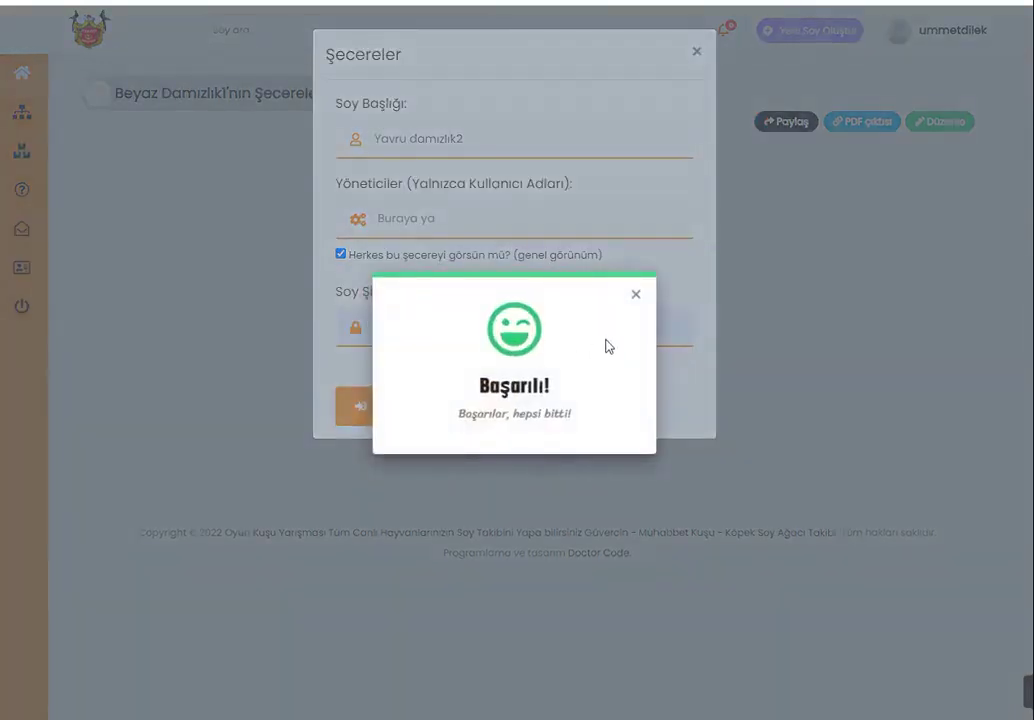
left_click(638, 300)
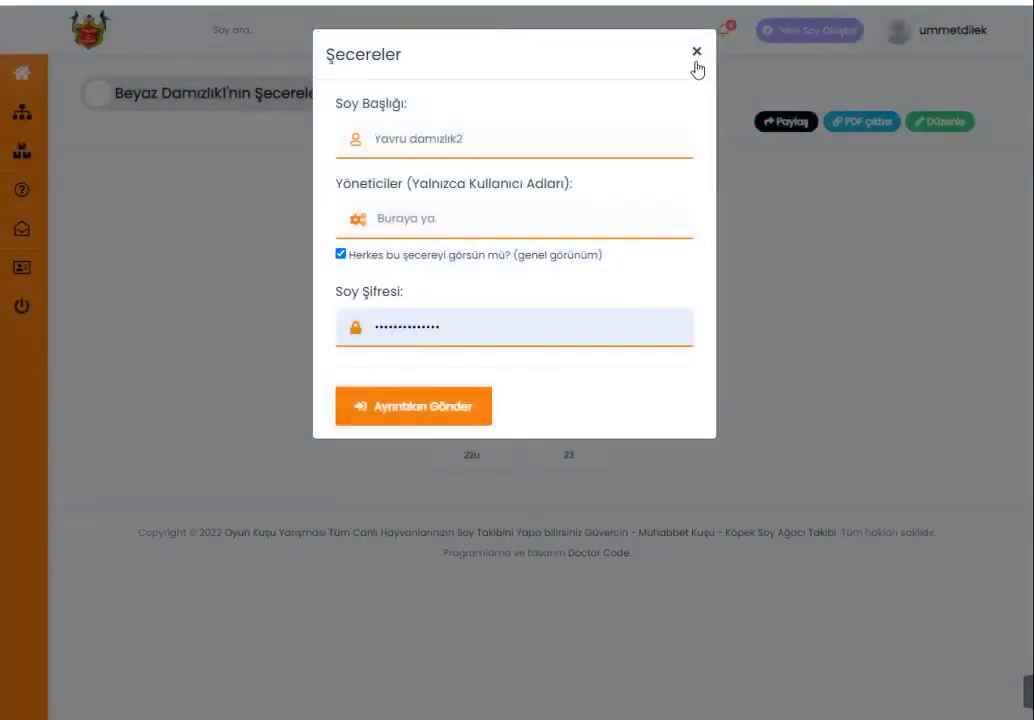
left_click(697, 53)
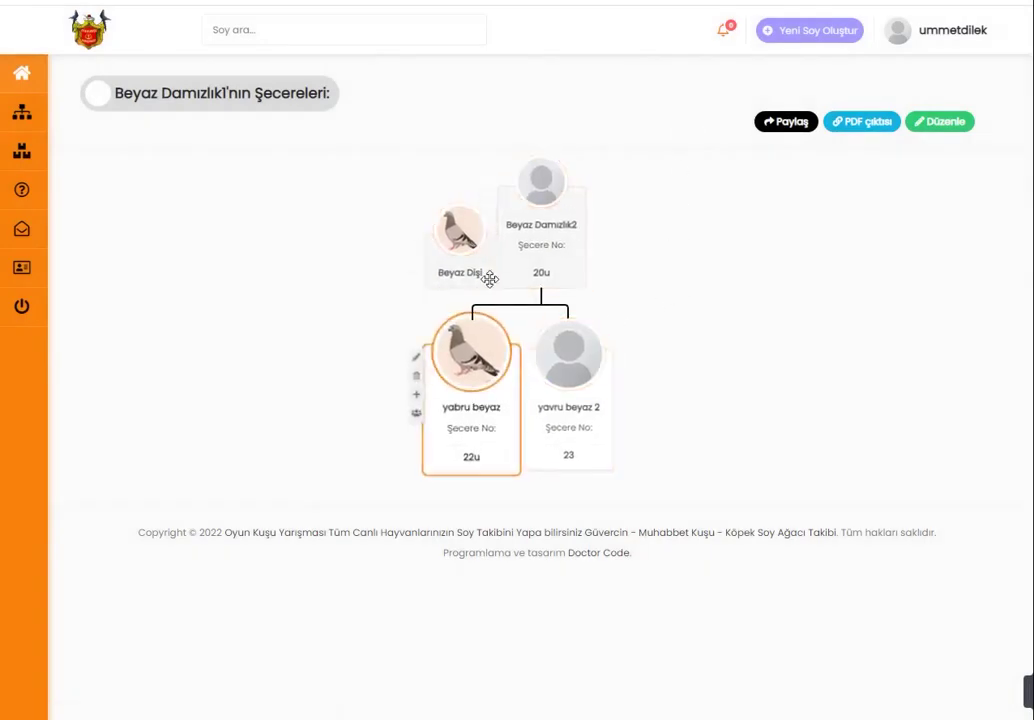
Step: Return to the home page and open the Yavru damızlık2 pedigree
left_click(28, 79)
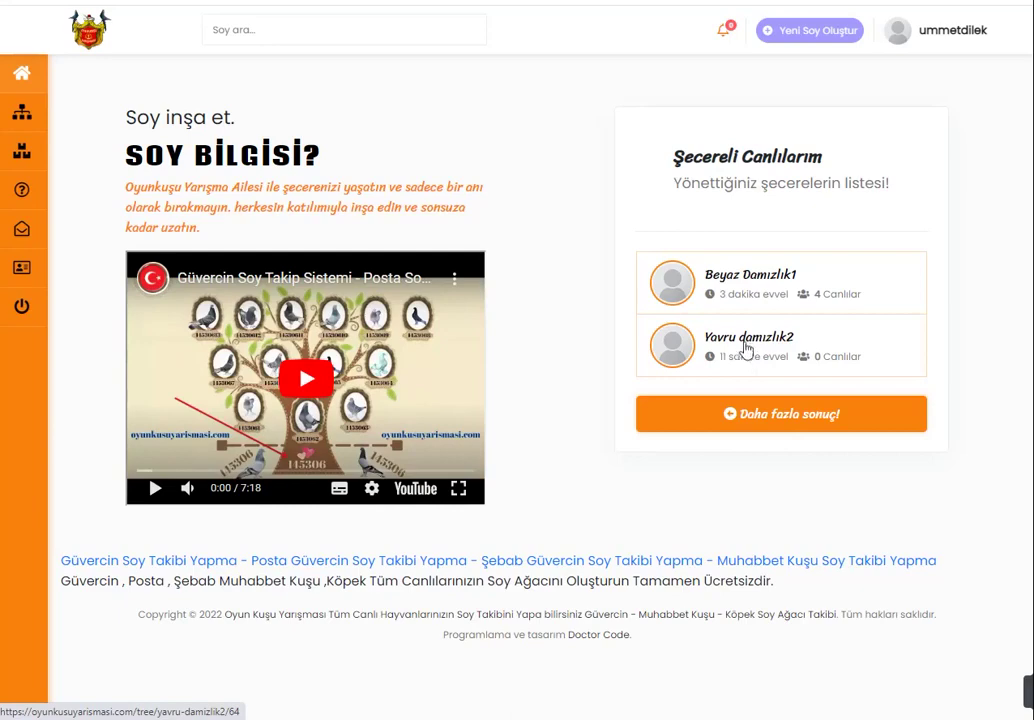
left_click(745, 347)
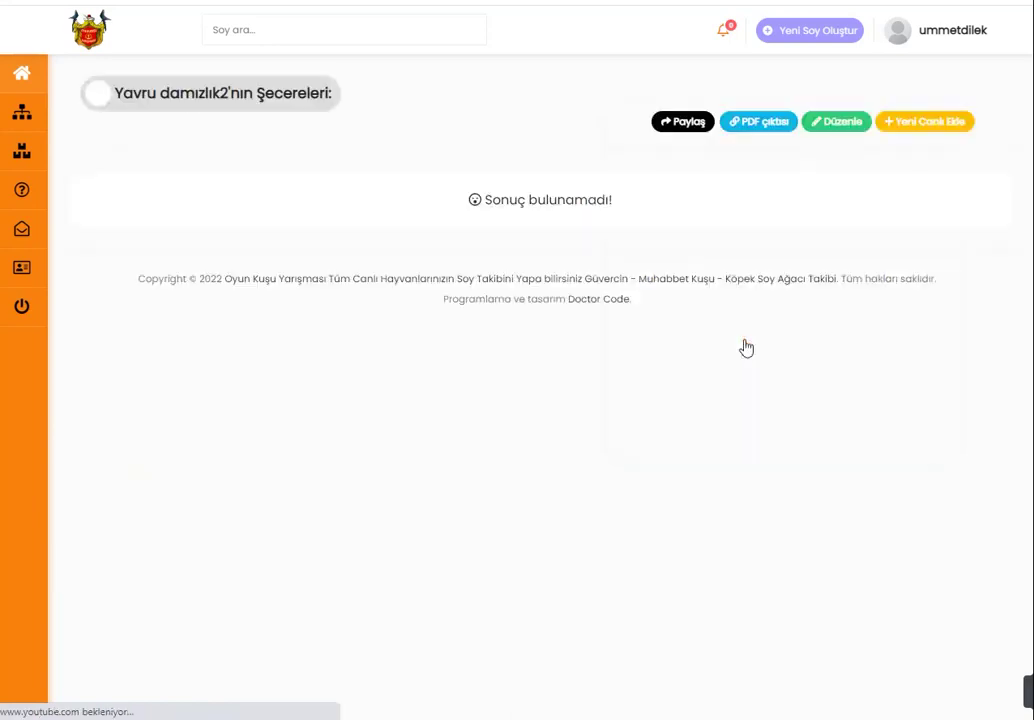
Step: Add the male (Erkek) erkek beyaz with pedigree number 25 to the Yavru damızlık2 pedigree as Ebeveyn, using the grey pigeon avatar
left_click(910, 124)
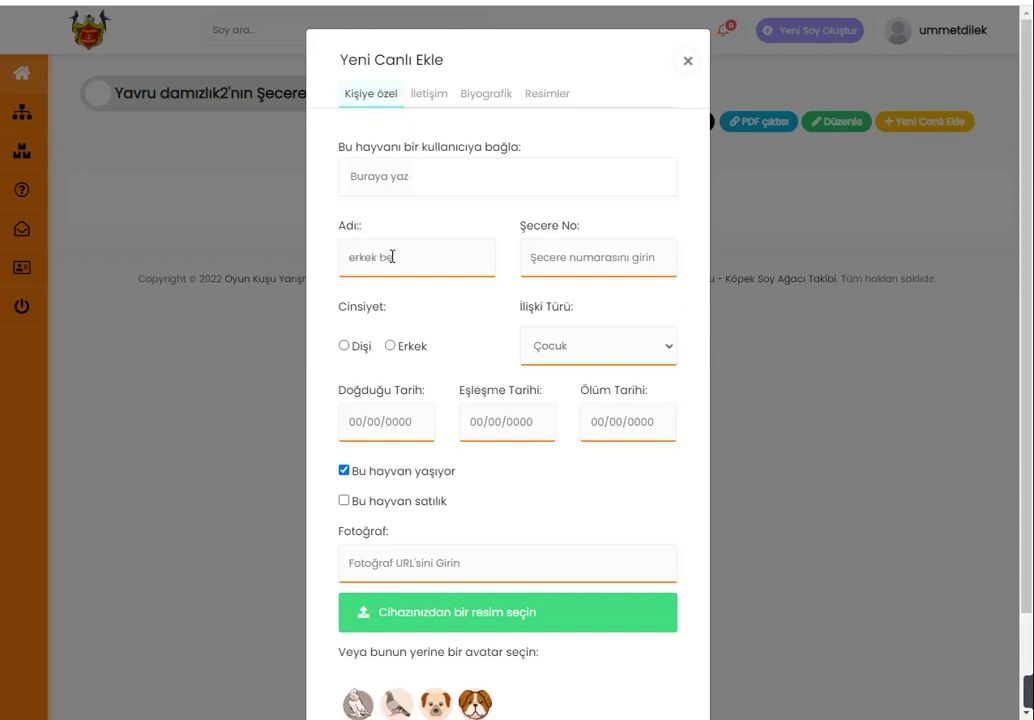
left_click(414, 348)
left_click(544, 264)
type("25")
left_click(582, 352)
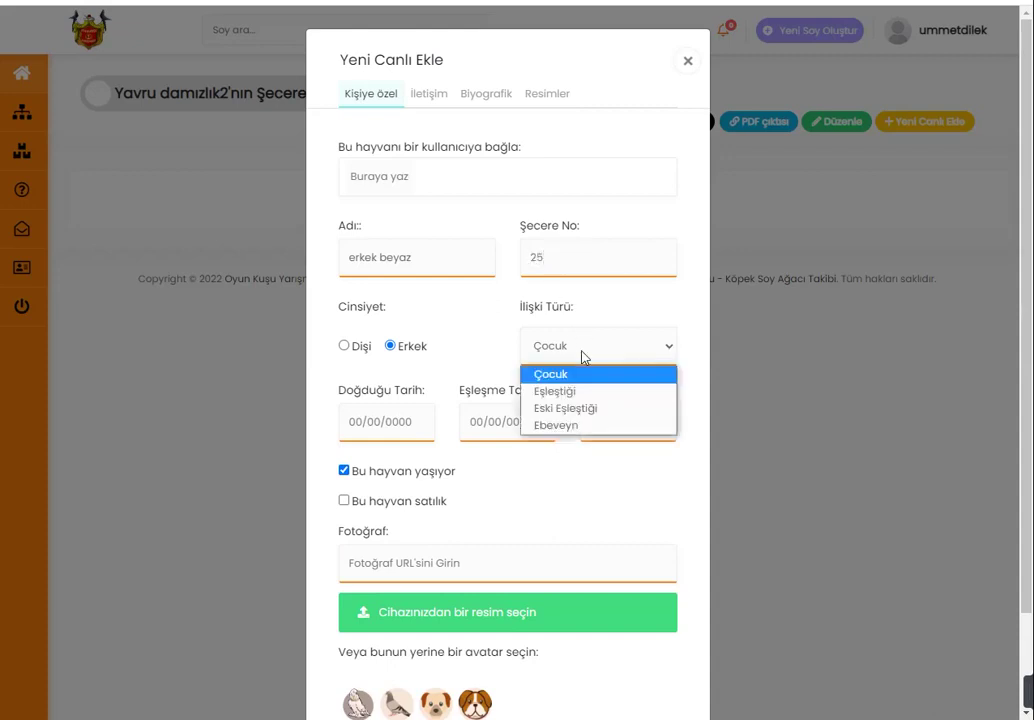
left_click(558, 426)
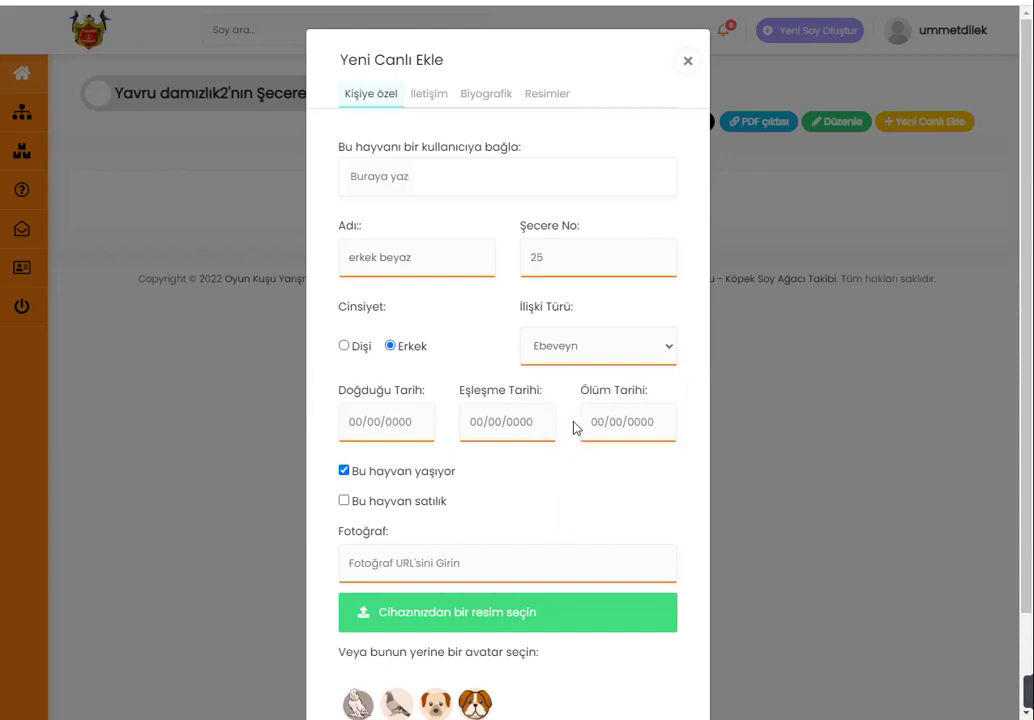
scroll(522, 560, "down", 1)
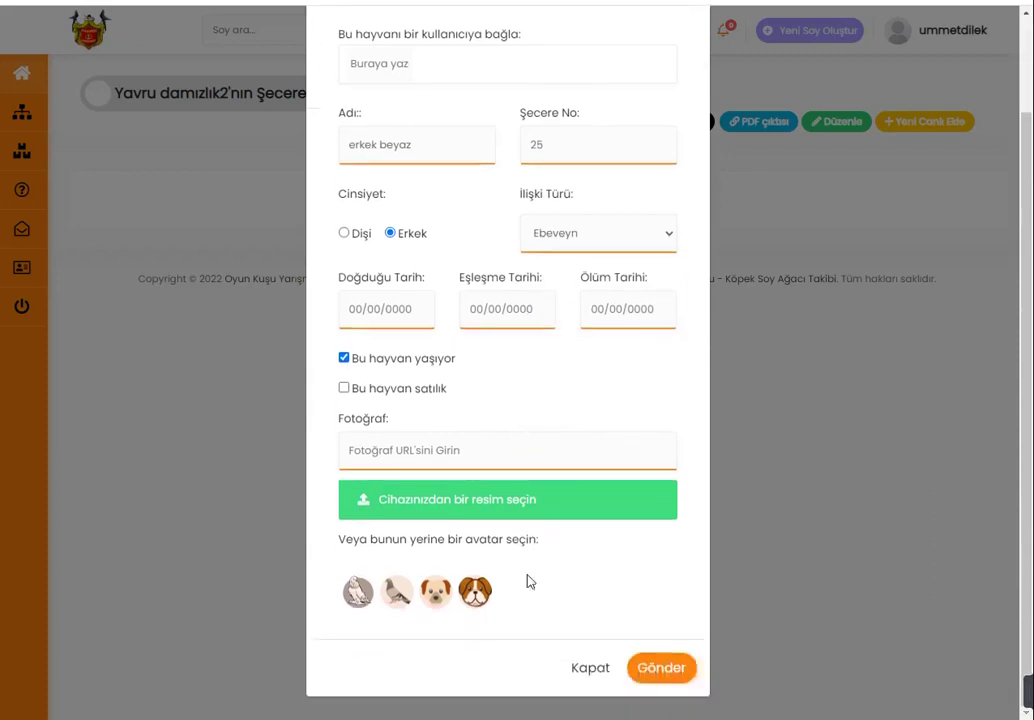
left_click(396, 592)
left_click(659, 669)
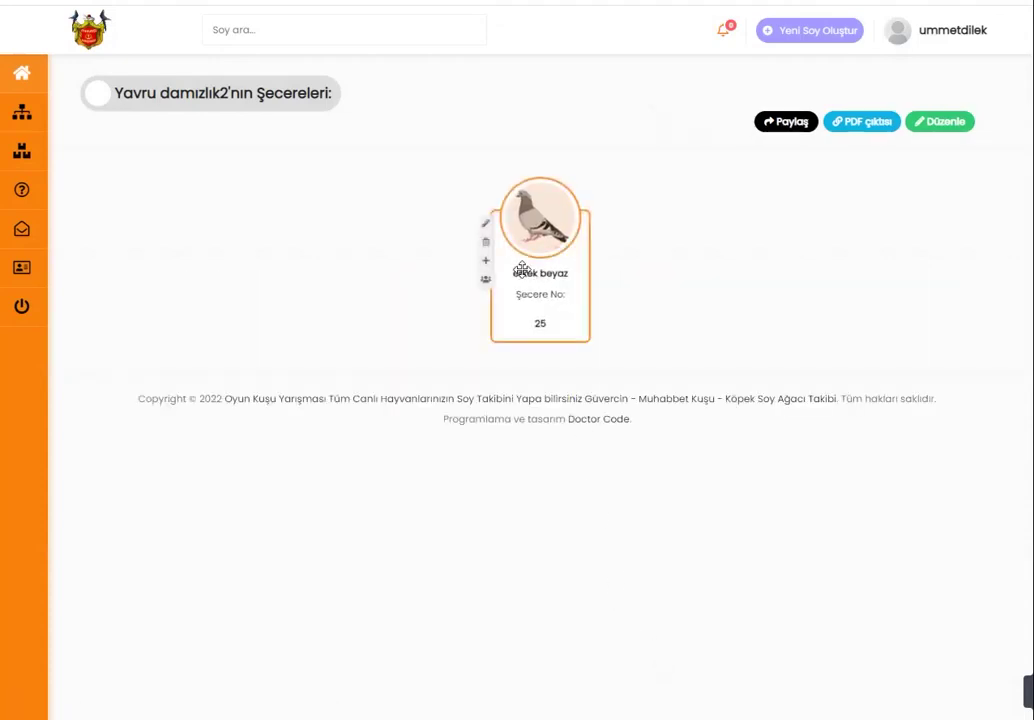
Step: Add a female (Dişi) relative of erkek beyaz named beyaz dişi yavru, pedigree number 25, as Eşleştiği with the grey pigeon avatar
left_click(486, 262)
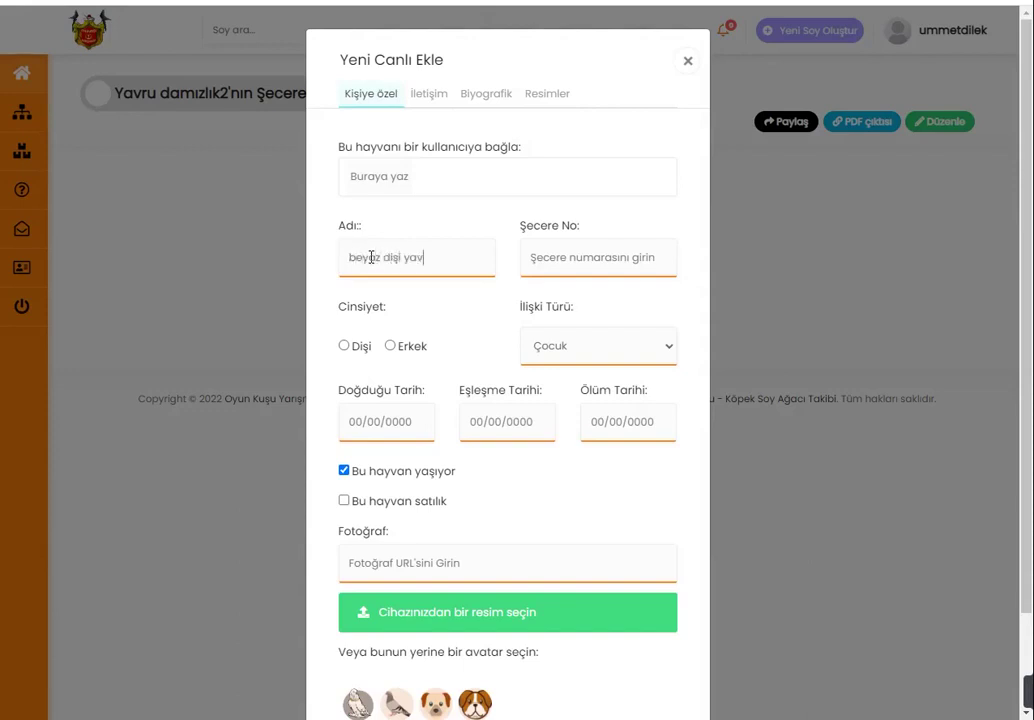
left_click(590, 342)
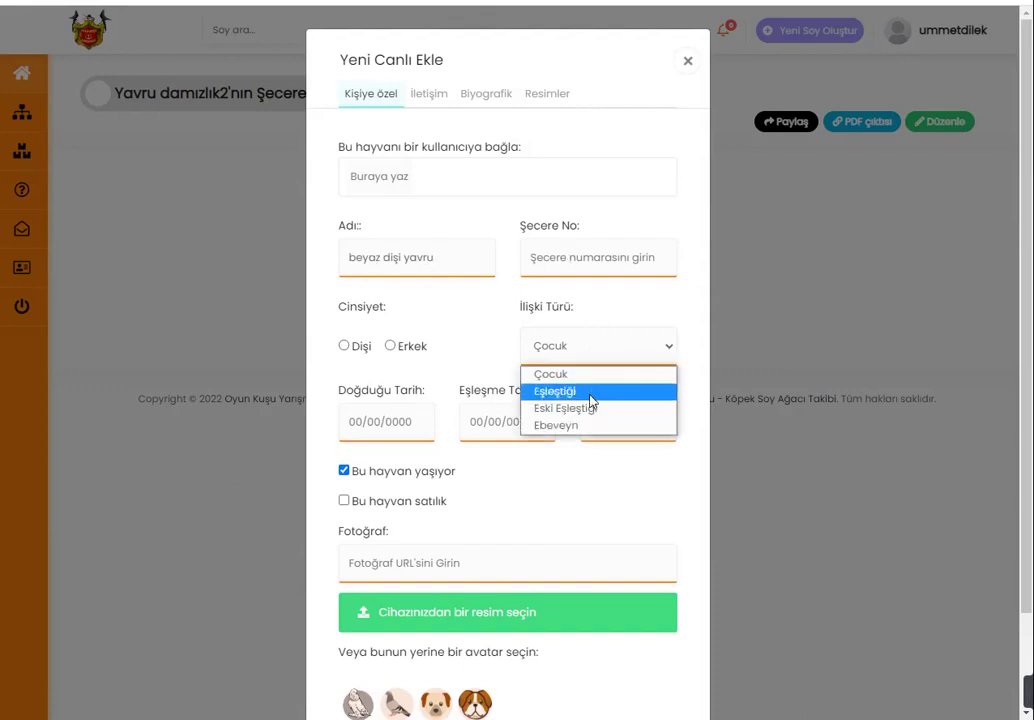
left_click(591, 392)
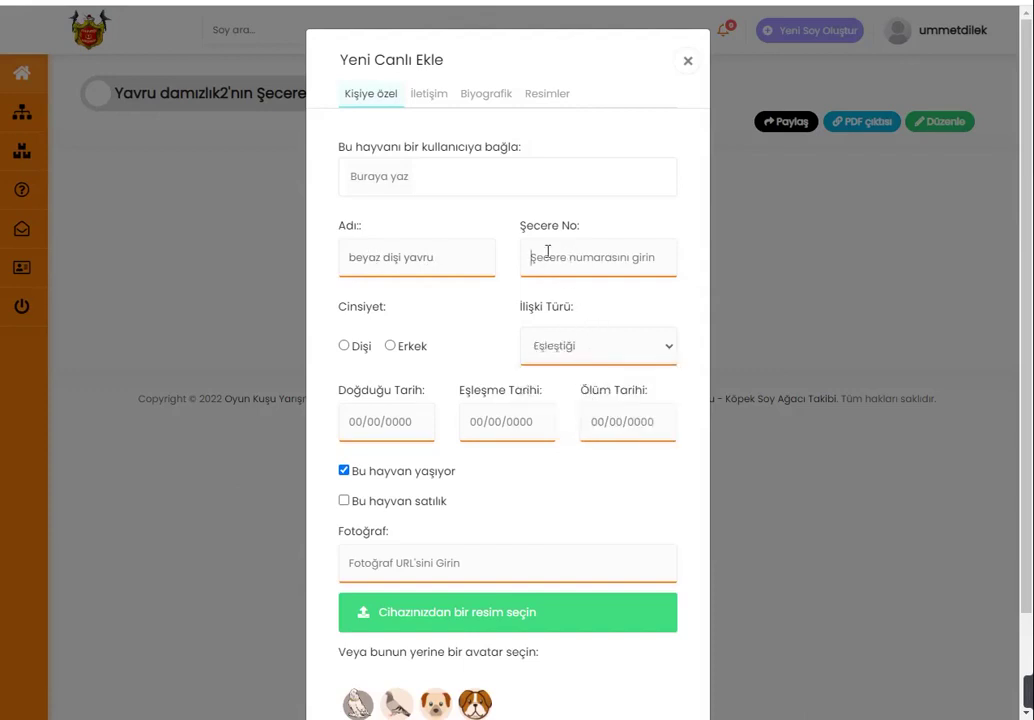
left_click(547, 251)
type("25")
scroll(557, 466, "down", 2)
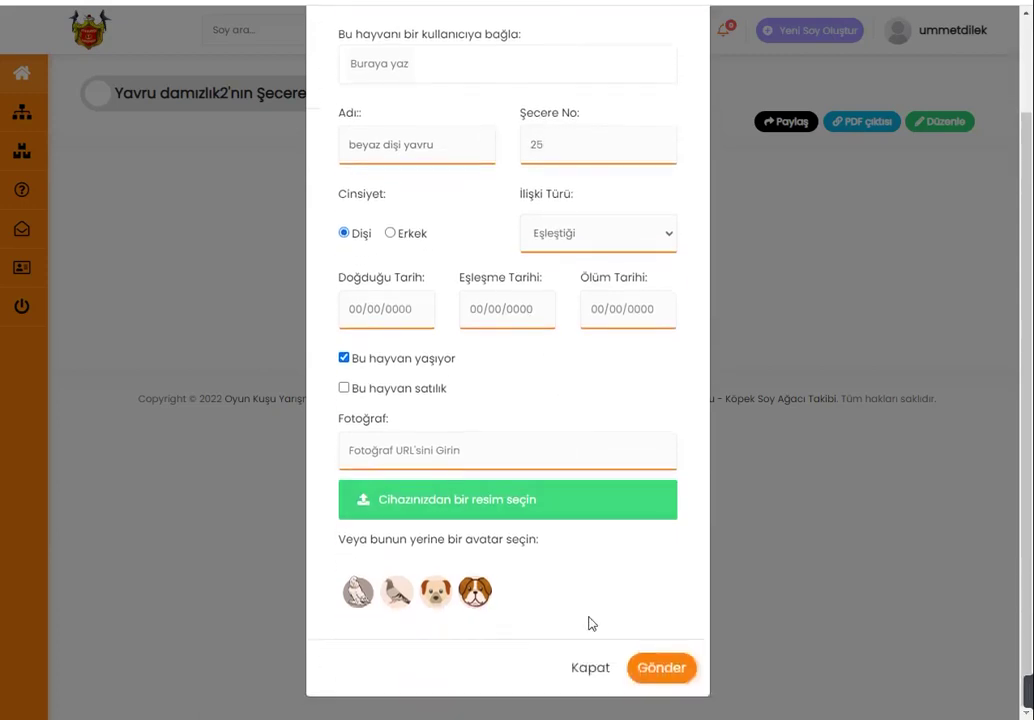
left_click(396, 596)
left_click(655, 668)
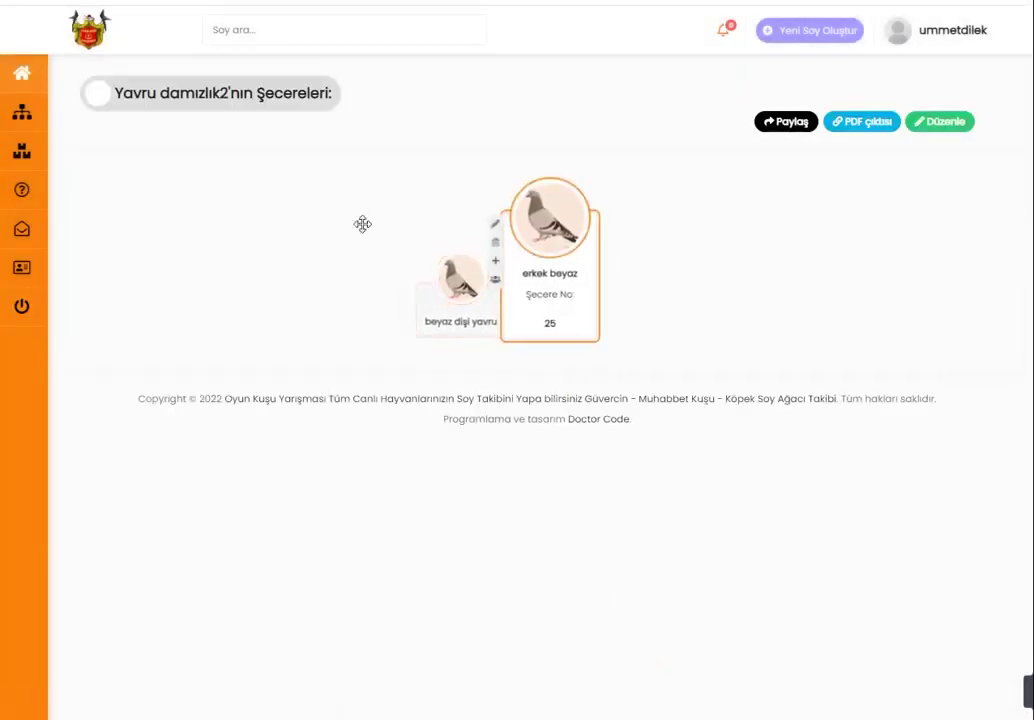
left_click(17, 87)
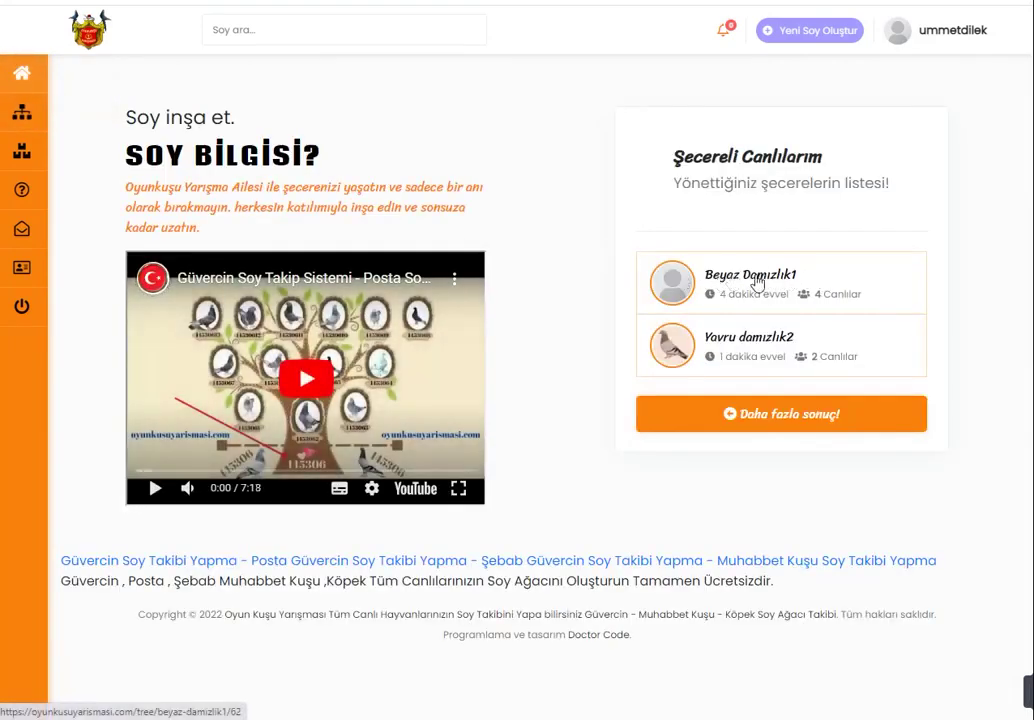
left_click(757, 281)
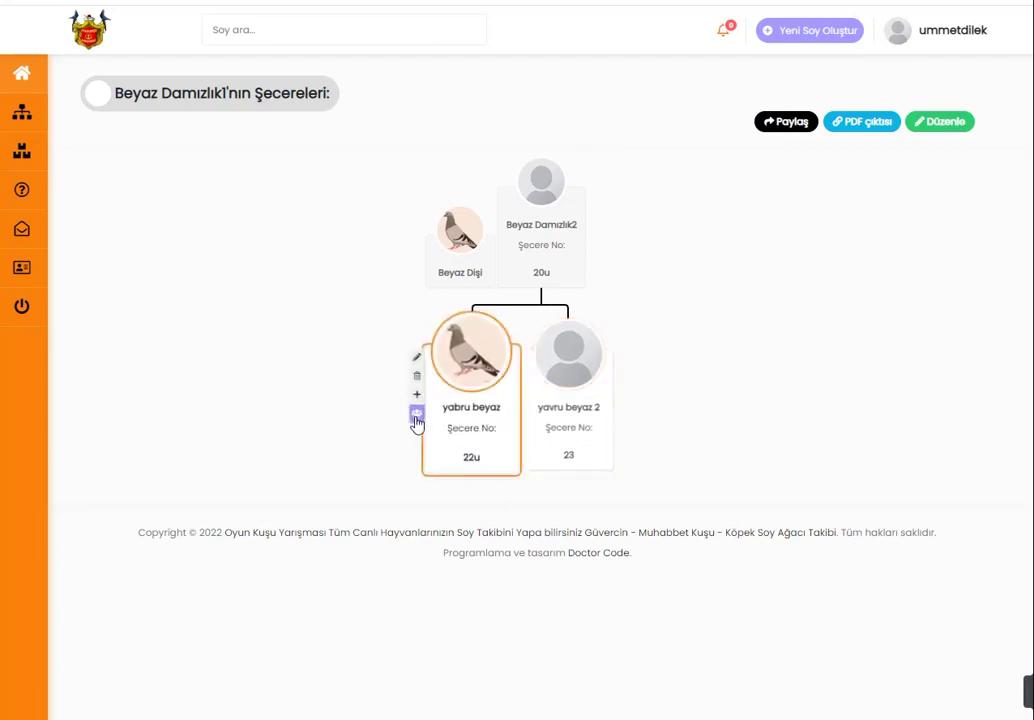
left_click(417, 418)
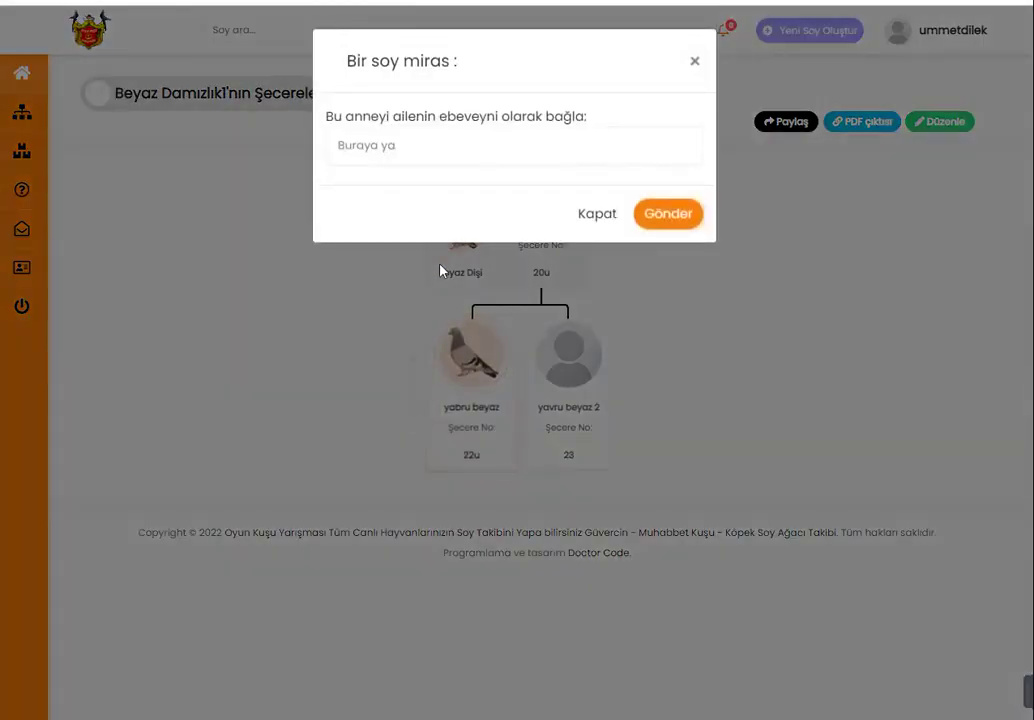
type("beyaz")
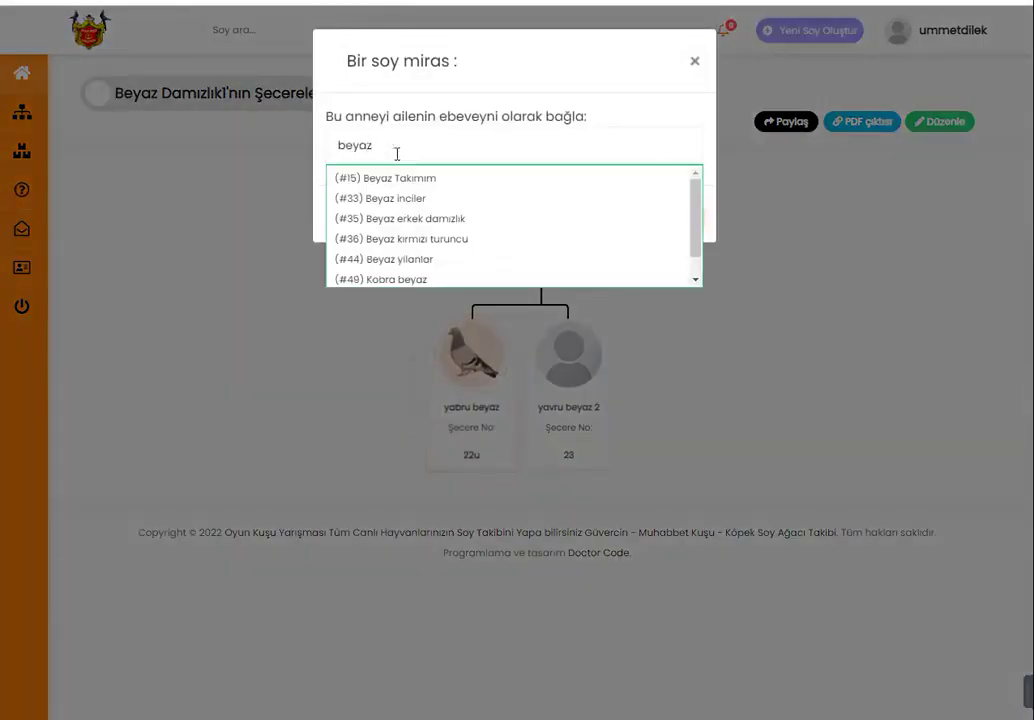
type(" y")
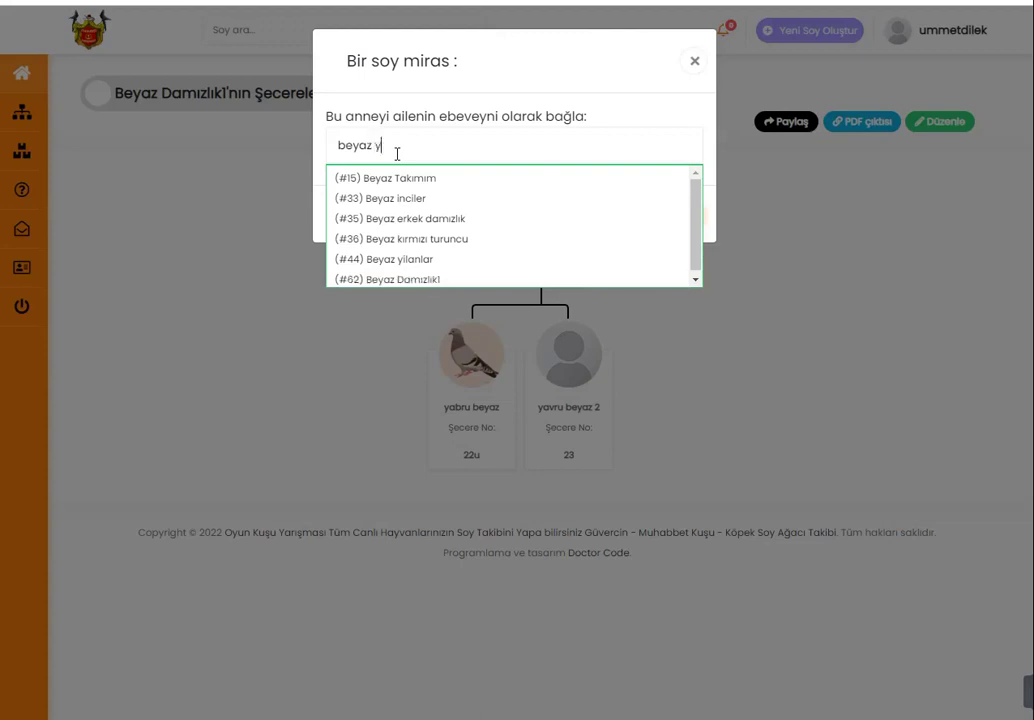
type("a")
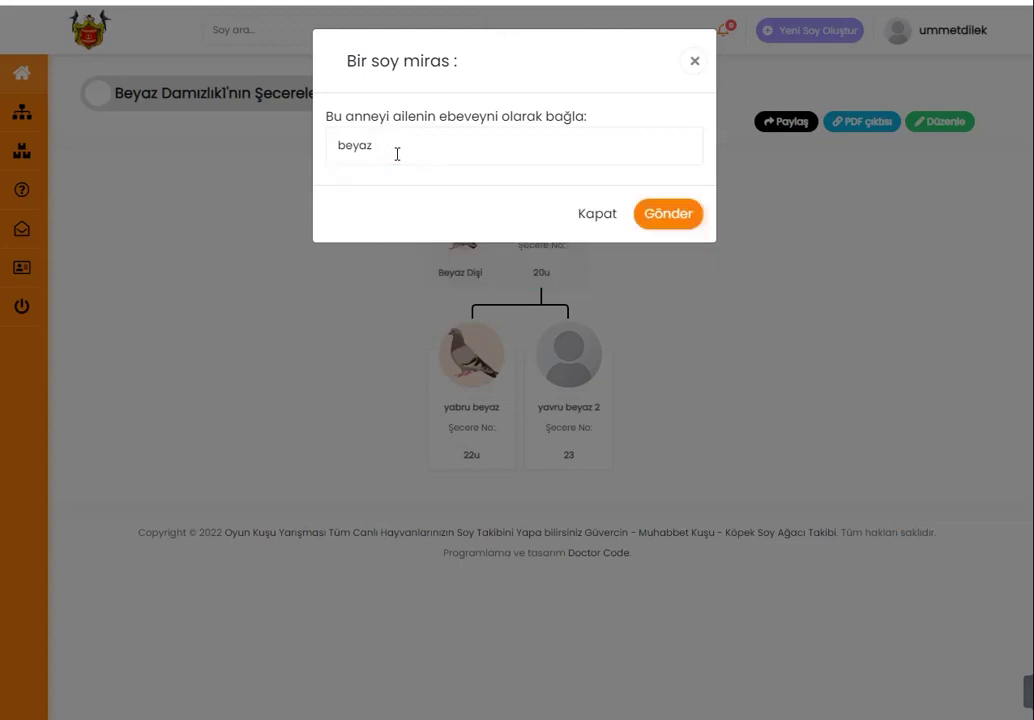
key("Down")
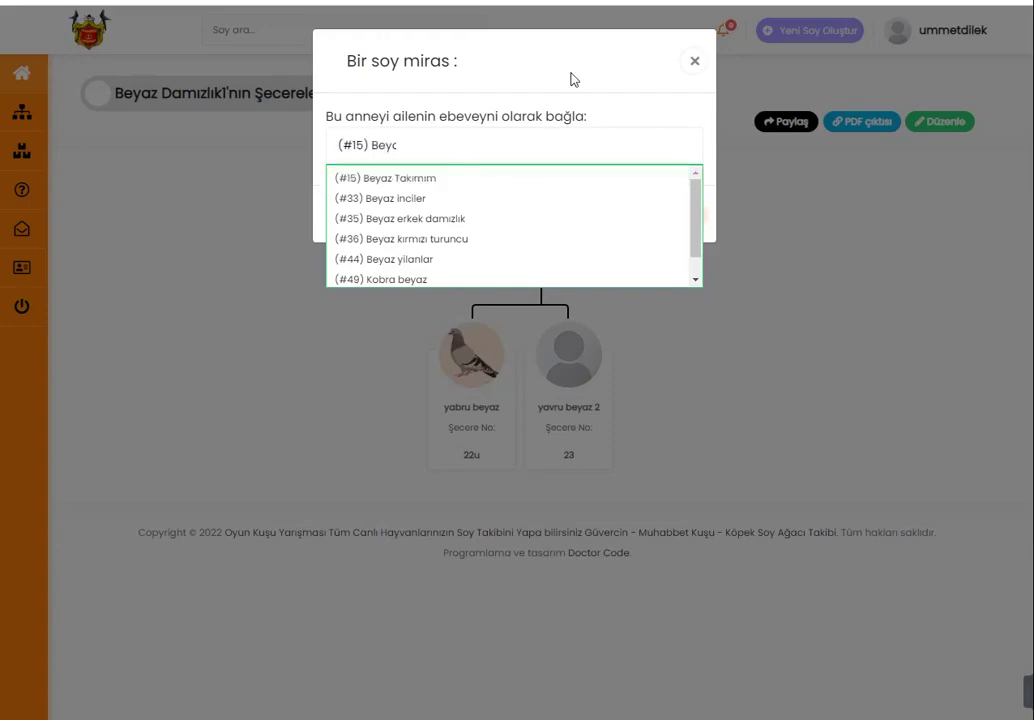
left_click(694, 61)
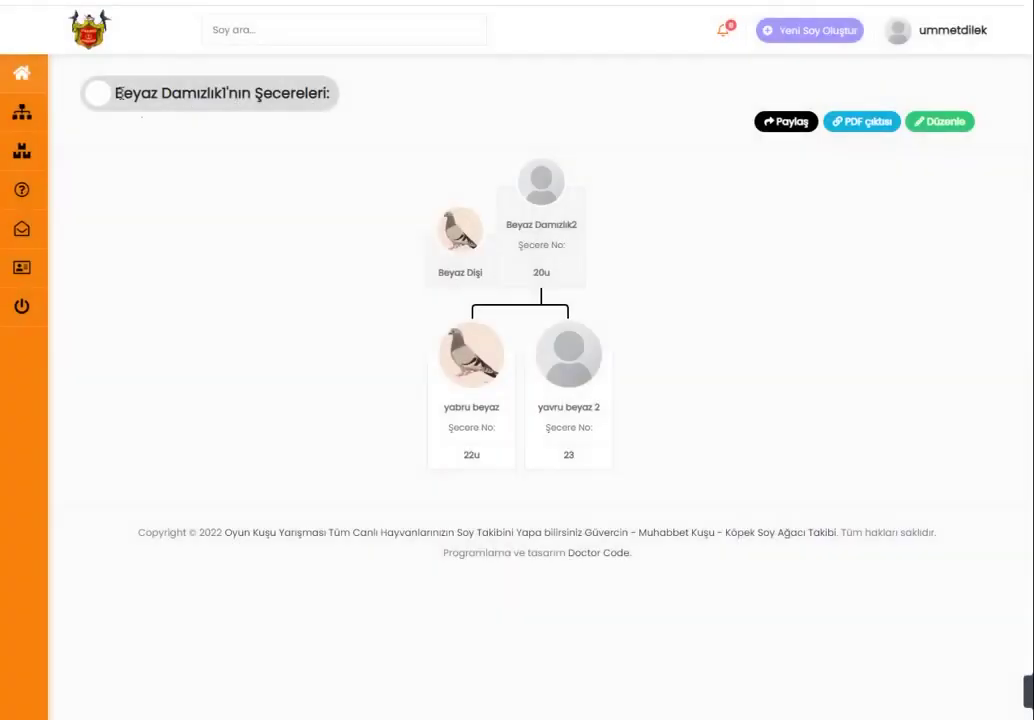
Step: Open the Beyaz Damızlık1 pedigree from the home page and link the Yavru damızlık2 pedigree to yabru beyaz
left_click(20, 78)
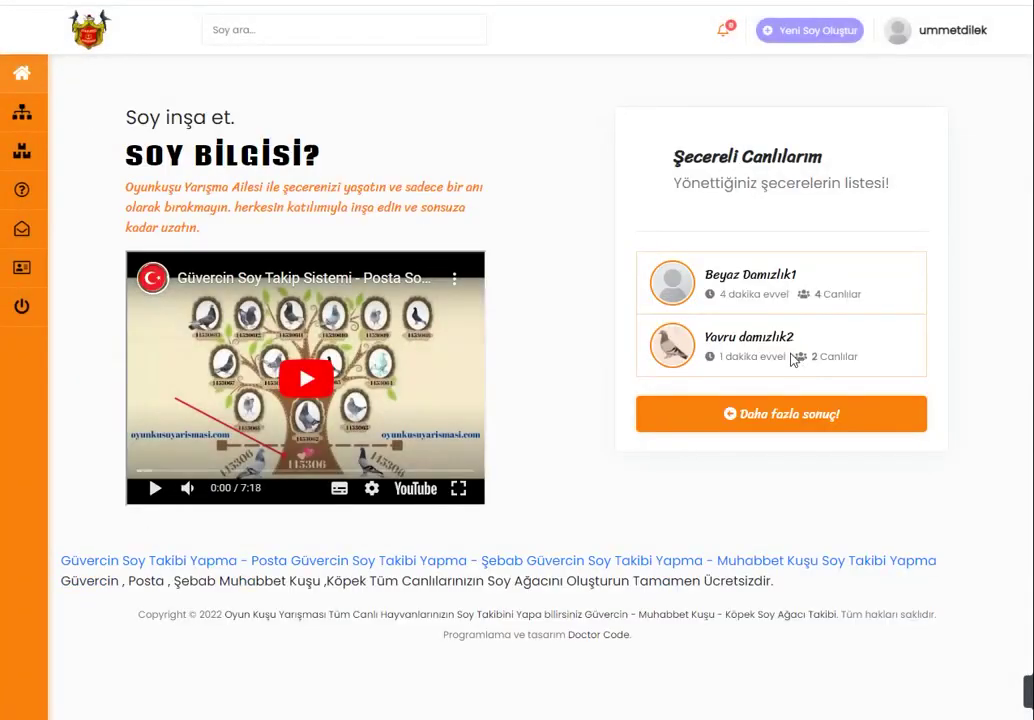
left_click(748, 285)
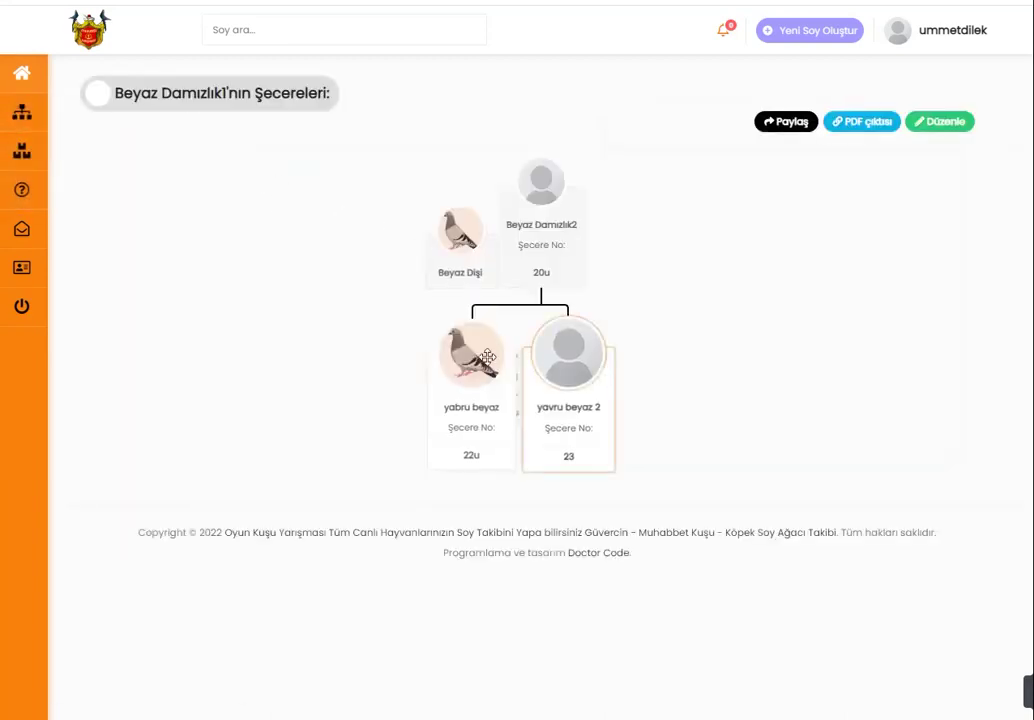
left_click(418, 411)
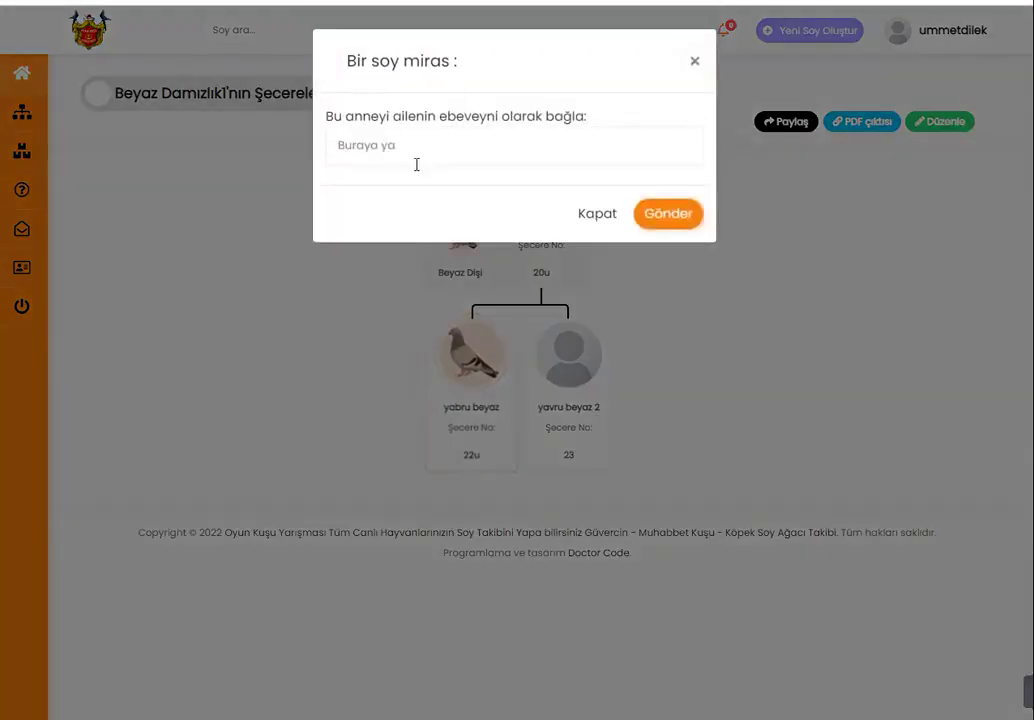
type("yavru")
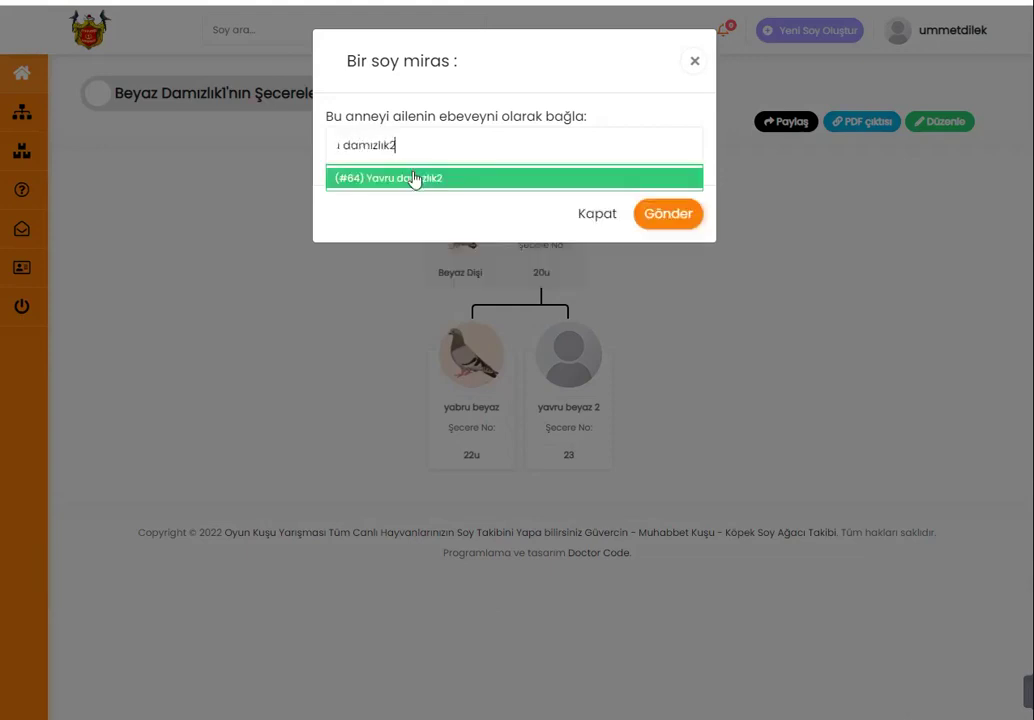
left_click(418, 179)
left_click(655, 217)
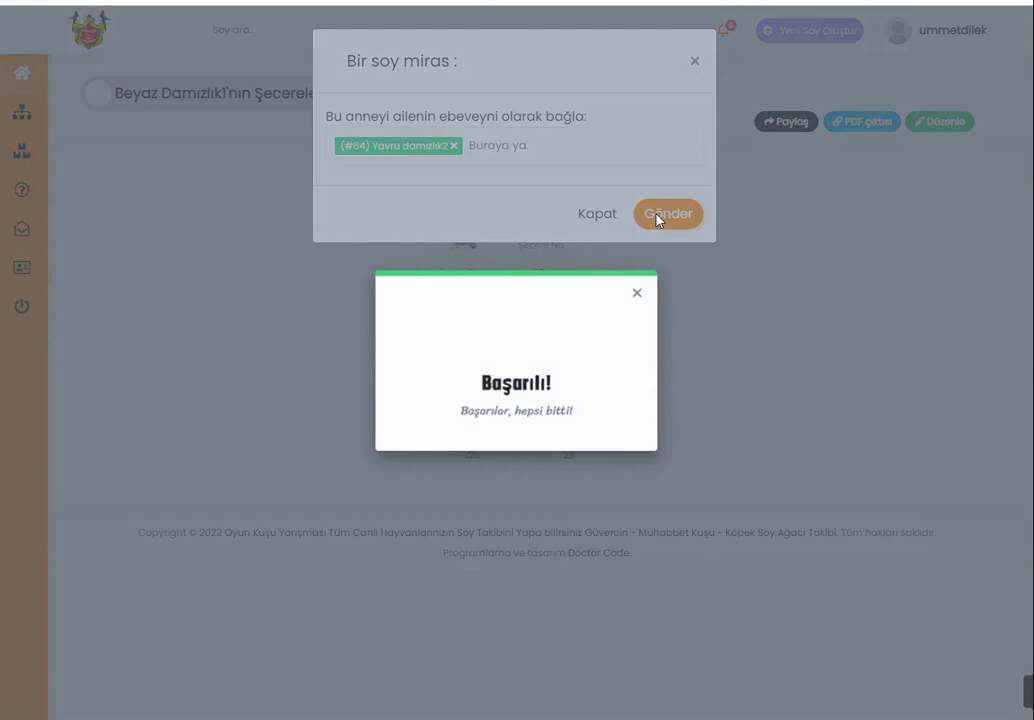
left_click(636, 295)
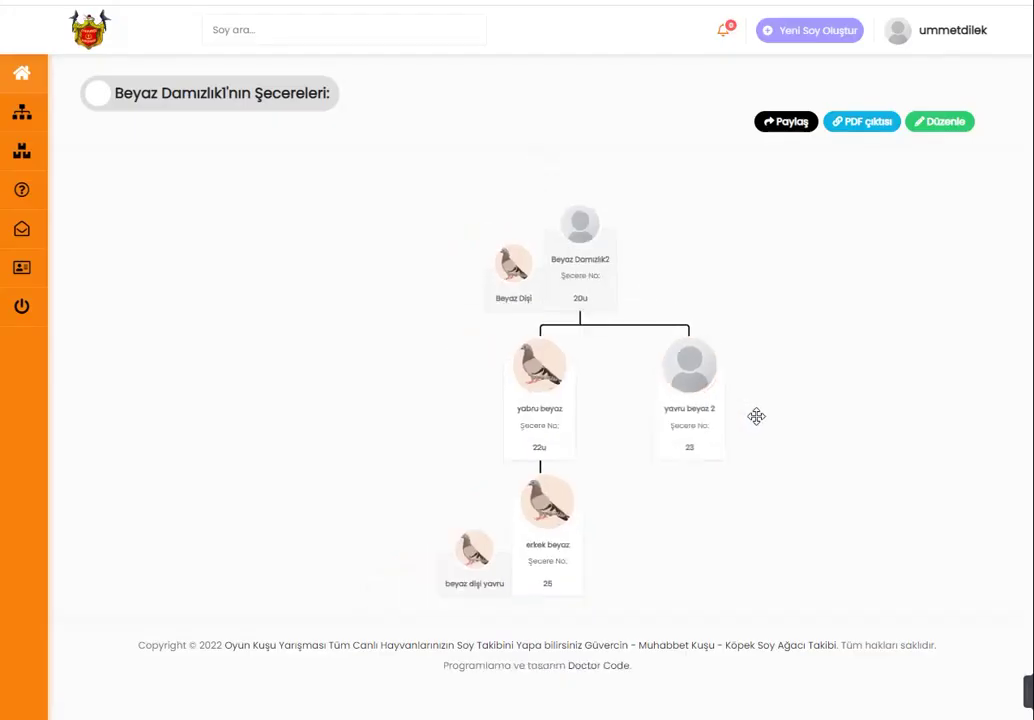
Step: Examine the generations of the combined Beyaz Damızlık1 family tree, including the details of yabru beyaz
mouse_move(676, 432)
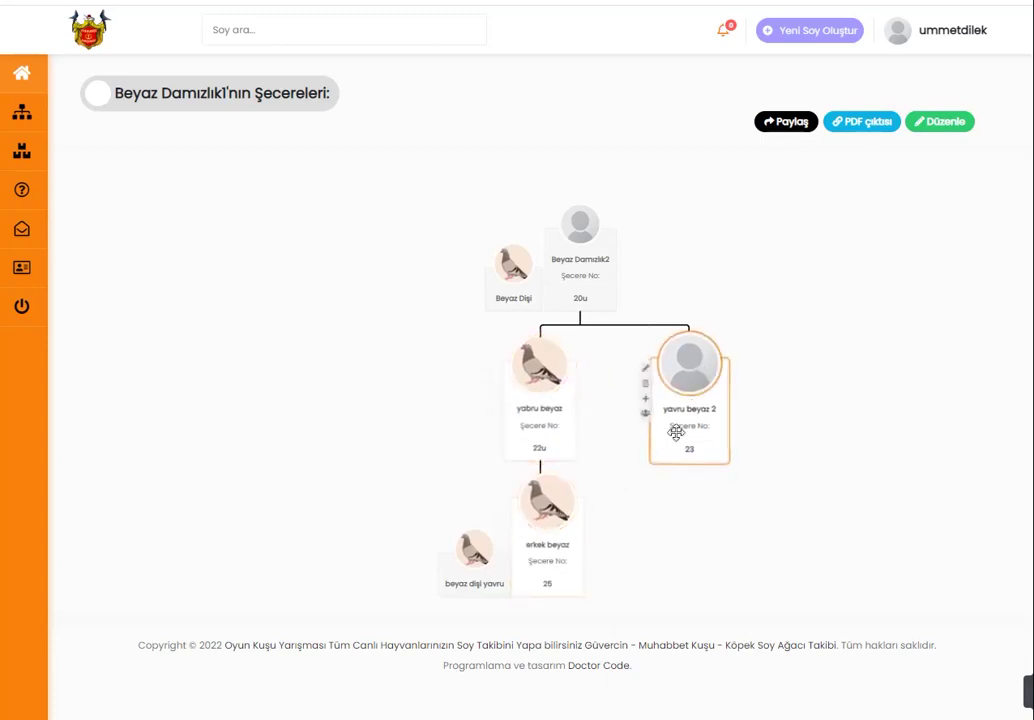
mouse_move(529, 484)
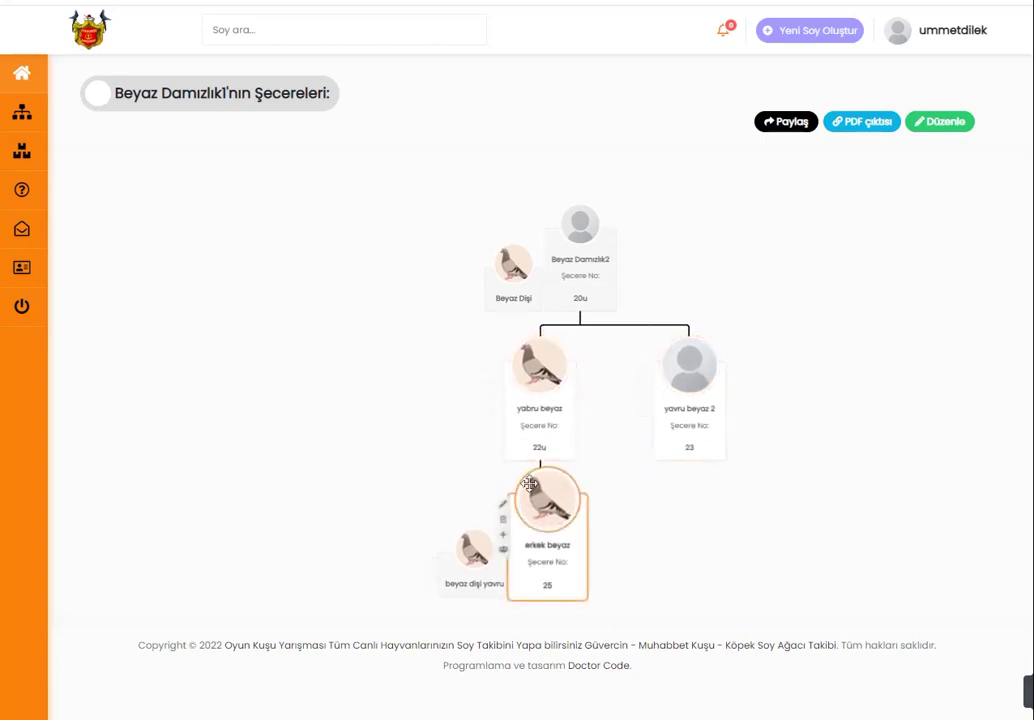
mouse_move(553, 442)
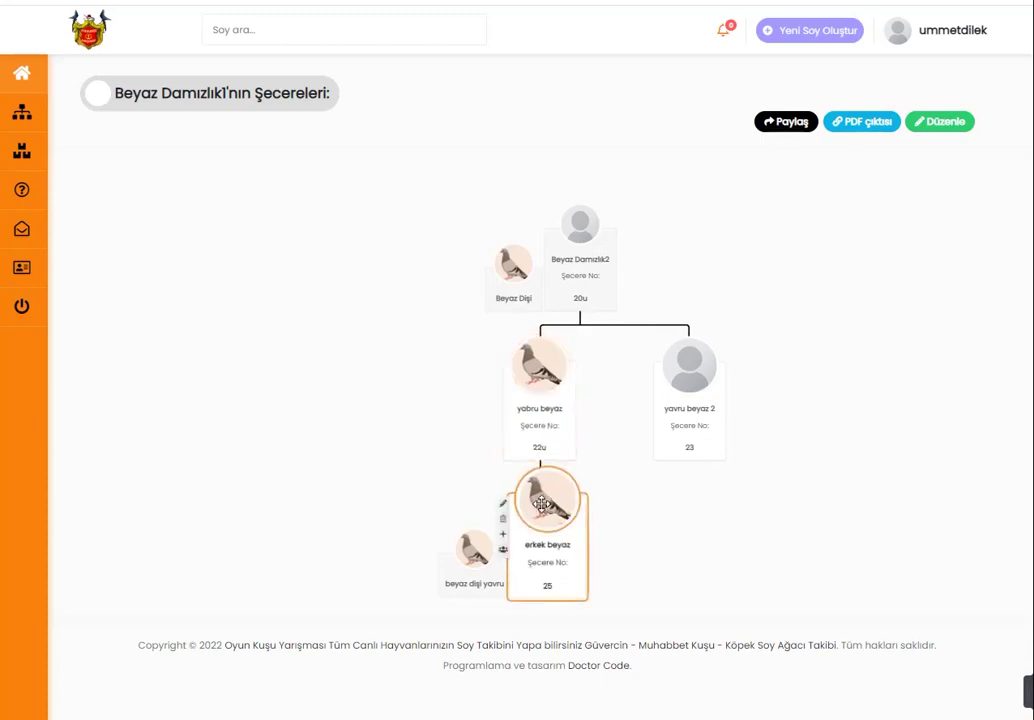
mouse_move(537, 344)
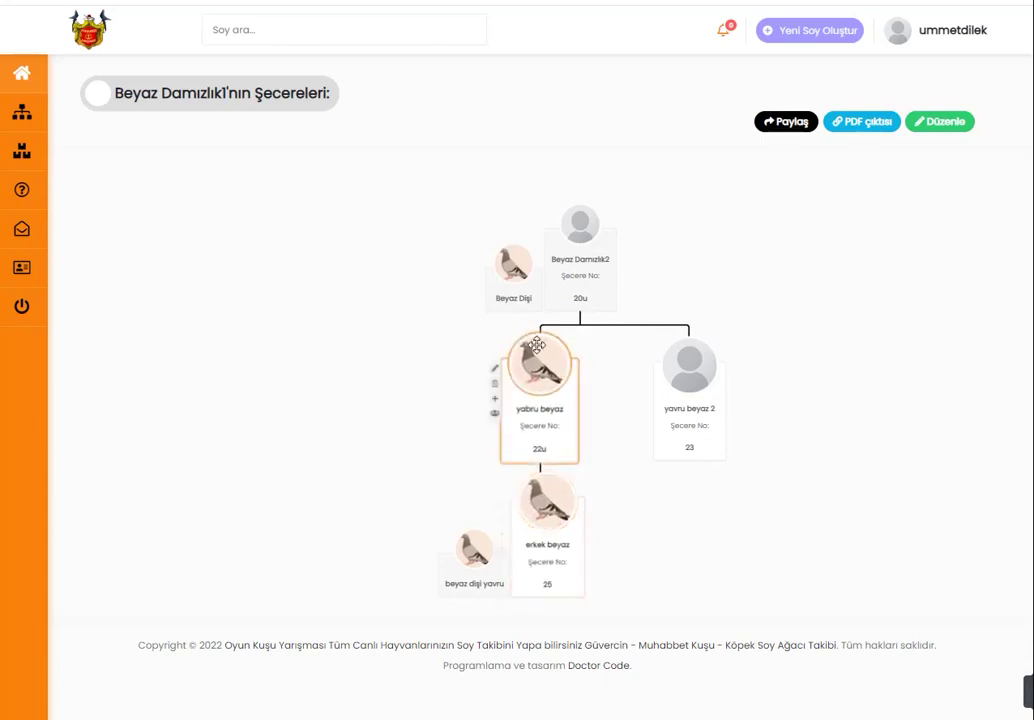
mouse_move(450, 555)
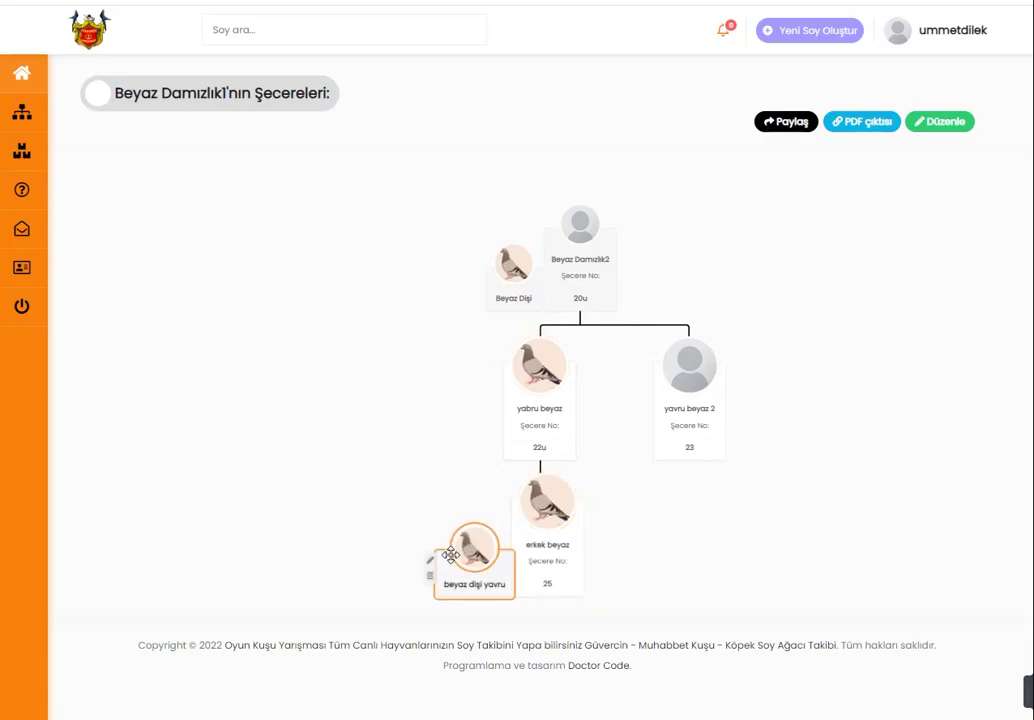
mouse_move(668, 403)
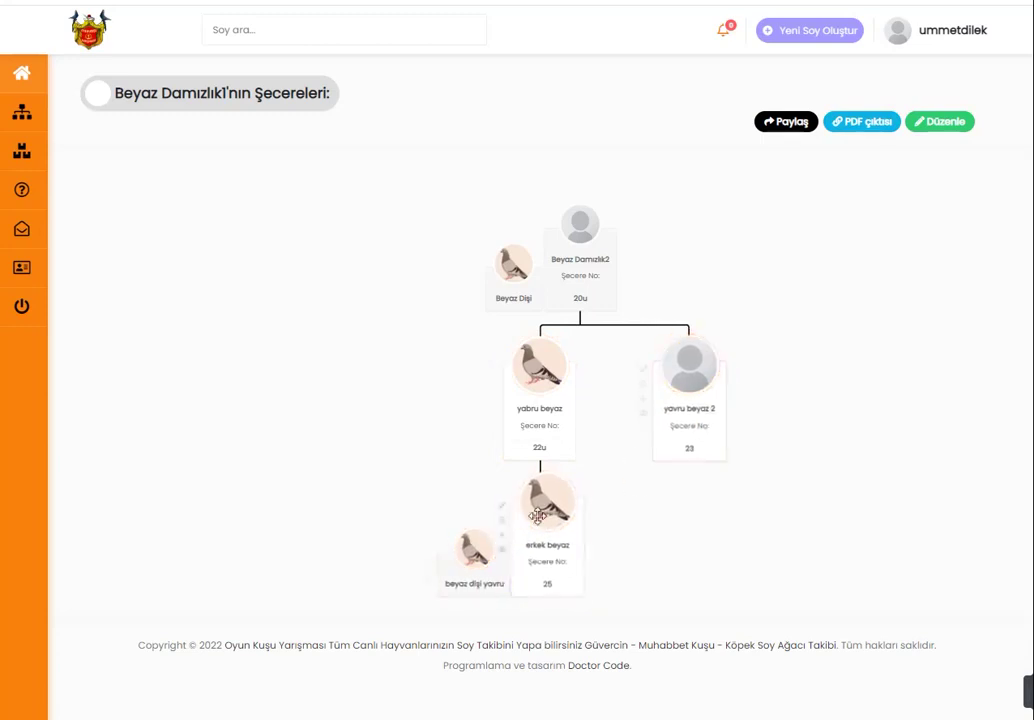
mouse_move(610, 483)
left_click_drag(628, 443, 526, 295)
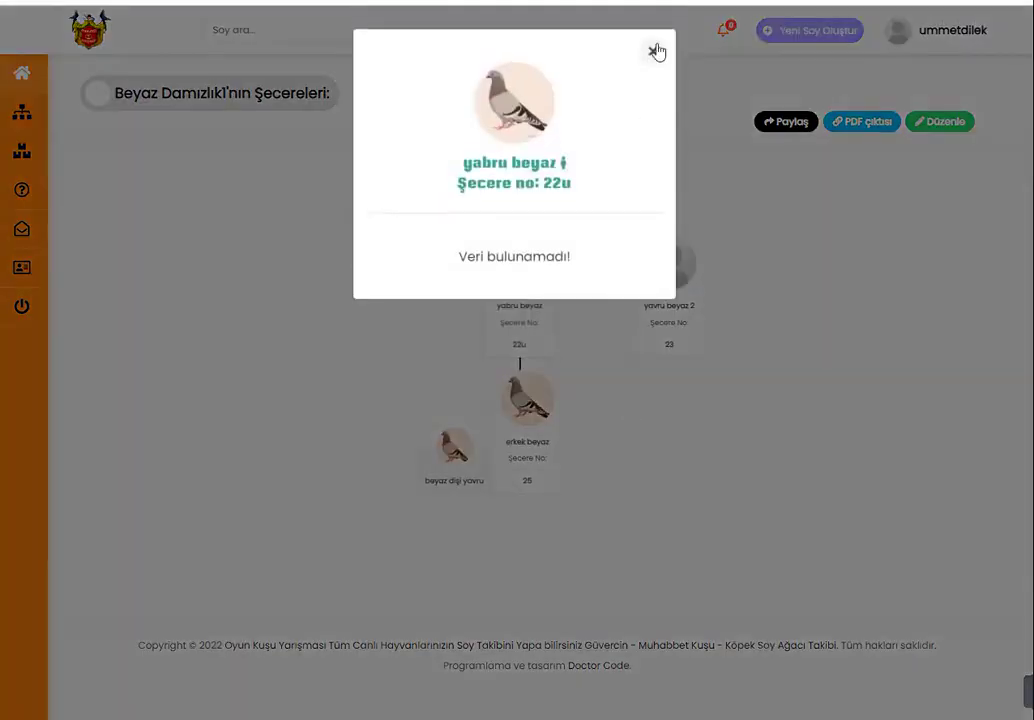
left_click(654, 50)
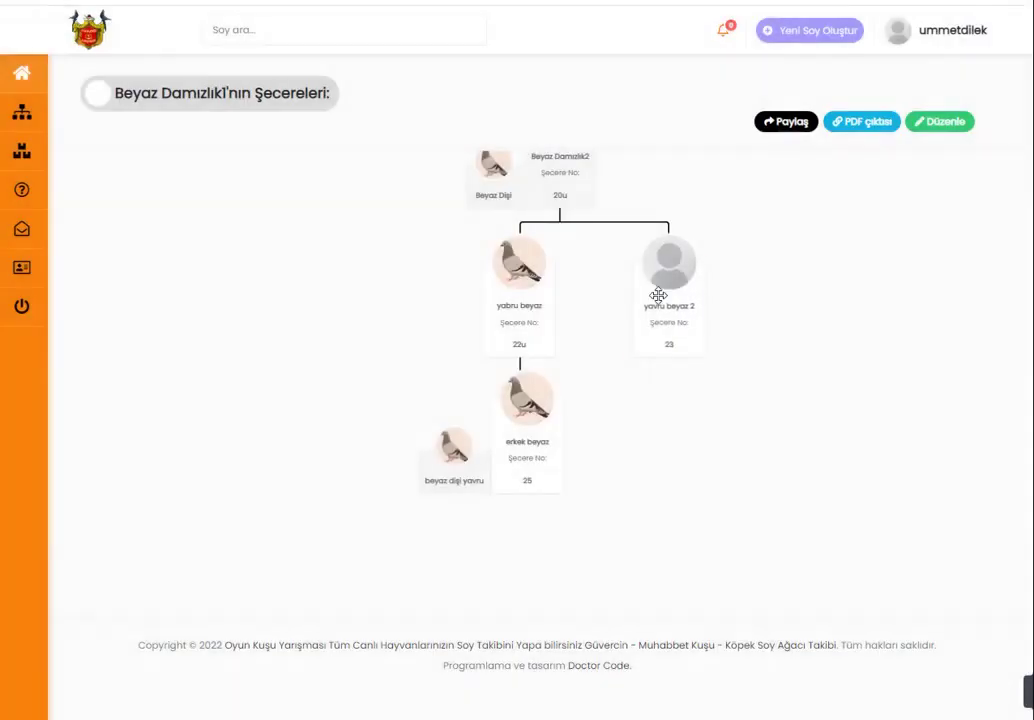
mouse_move(533, 280)
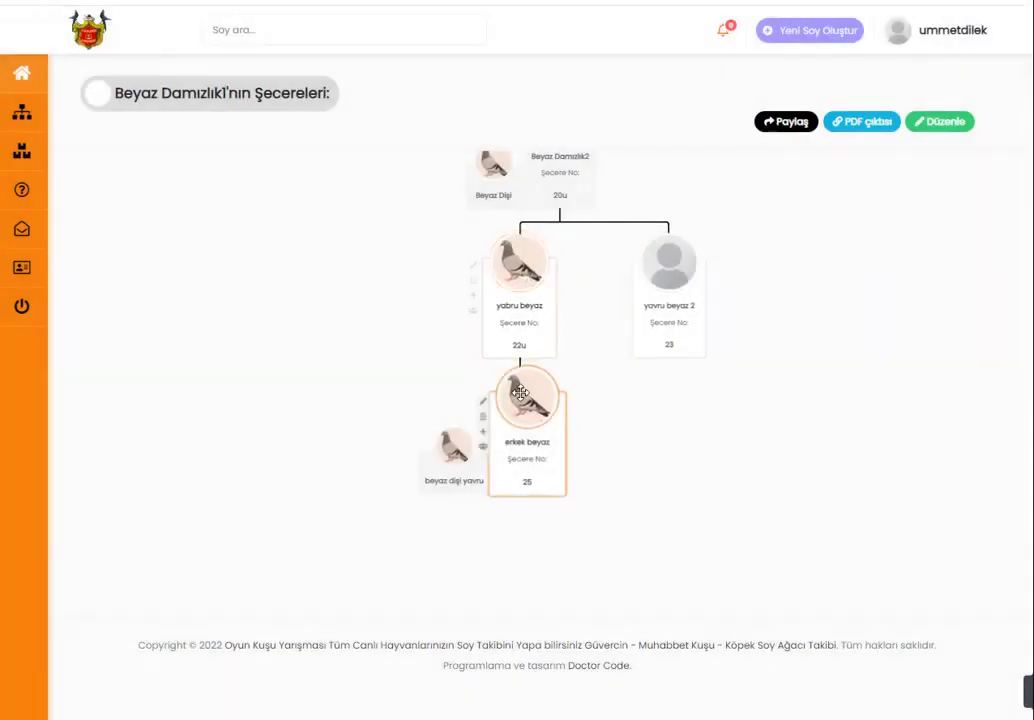
mouse_move(653, 296)
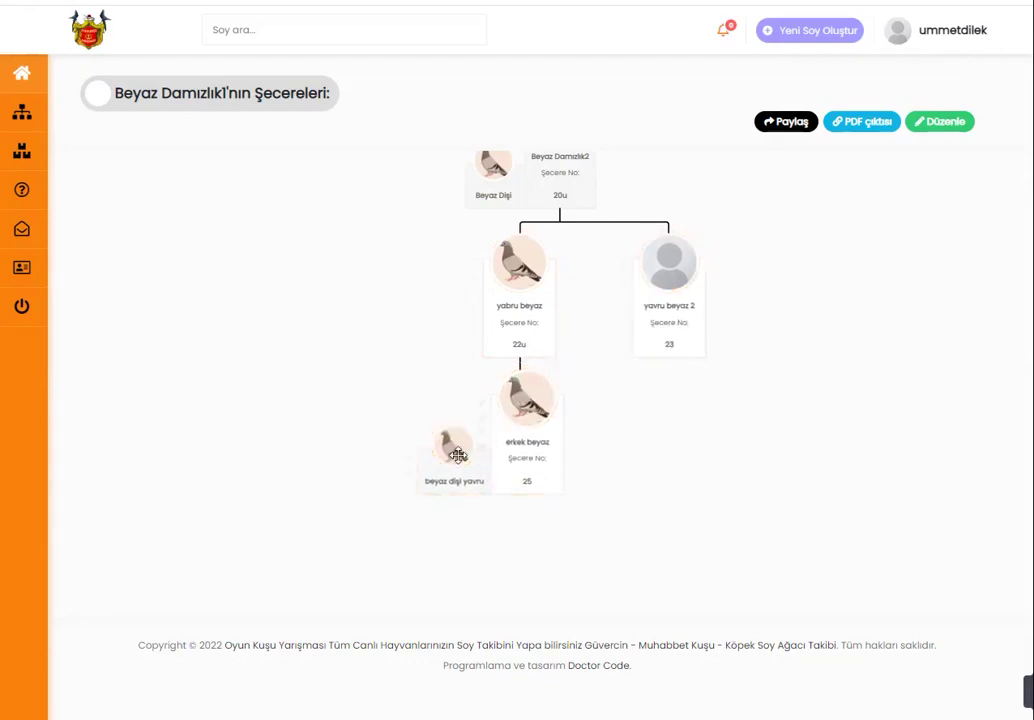
mouse_move(466, 452)
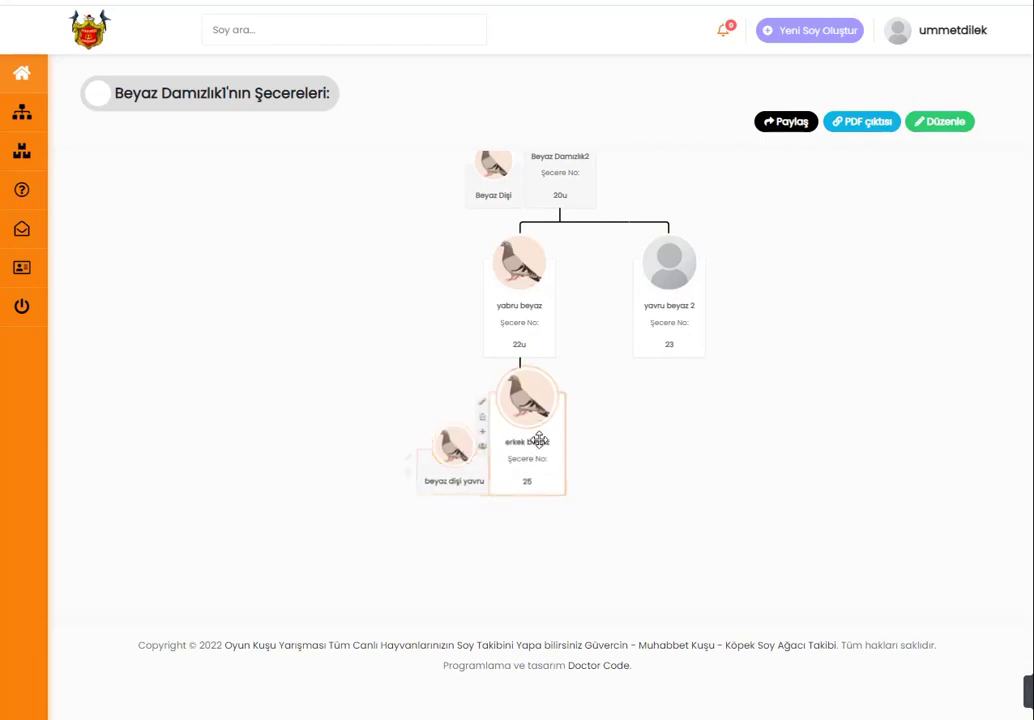